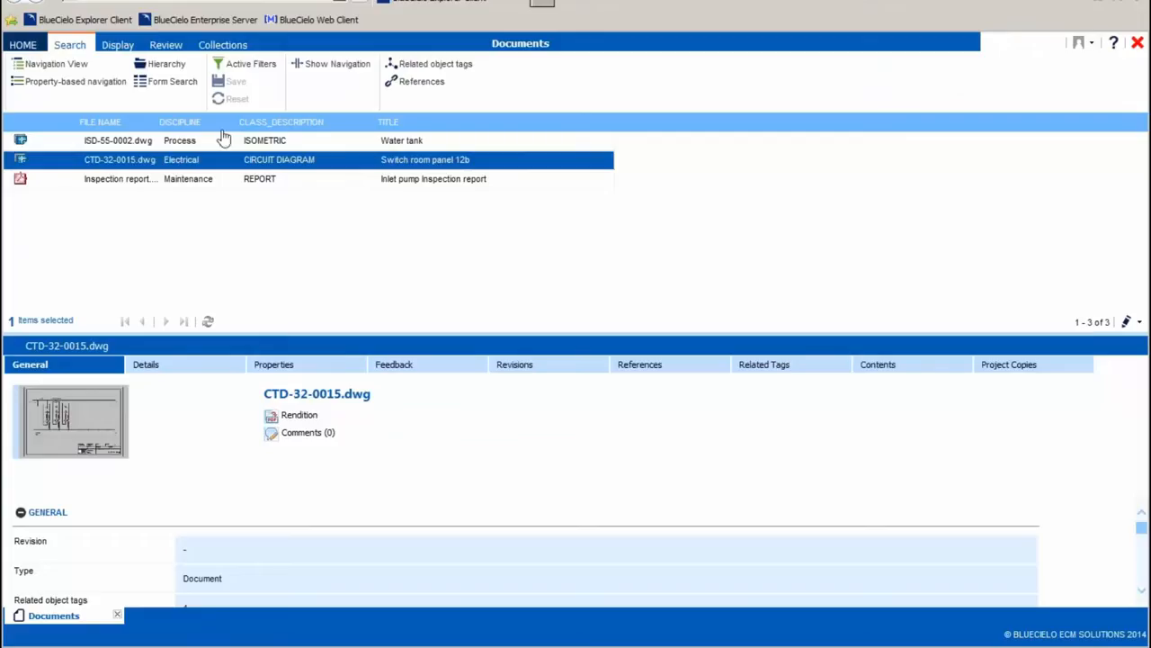
Return to the start page, open the recently used Objects view and switch it to form search.
left_click(79, 20)
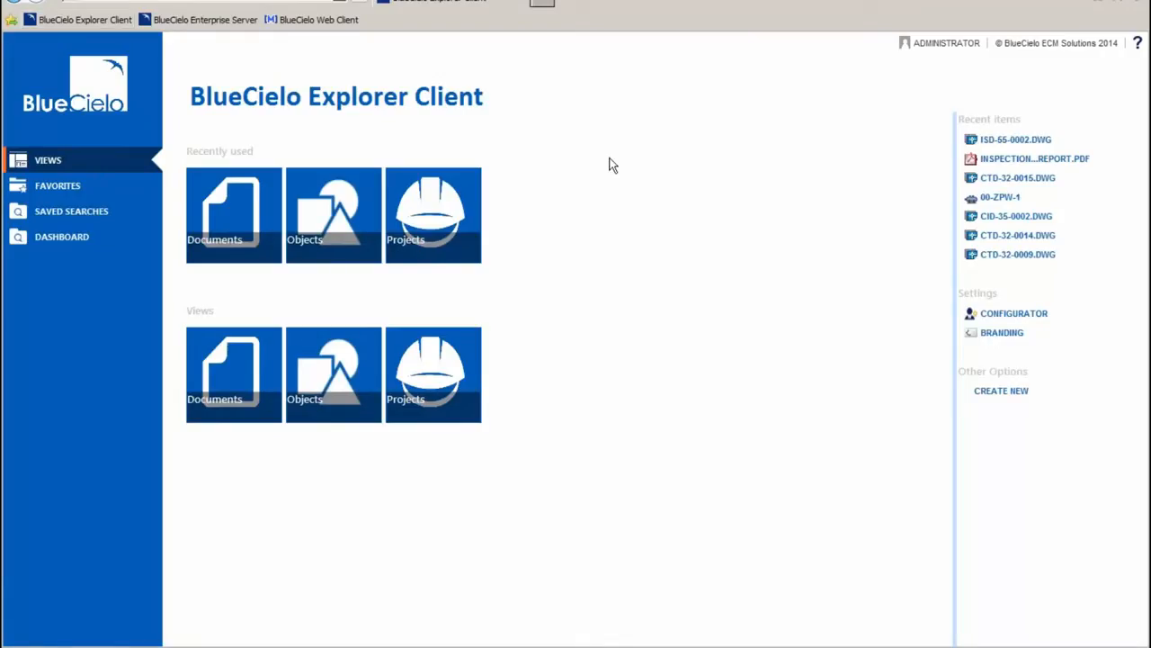
left_click(331, 249)
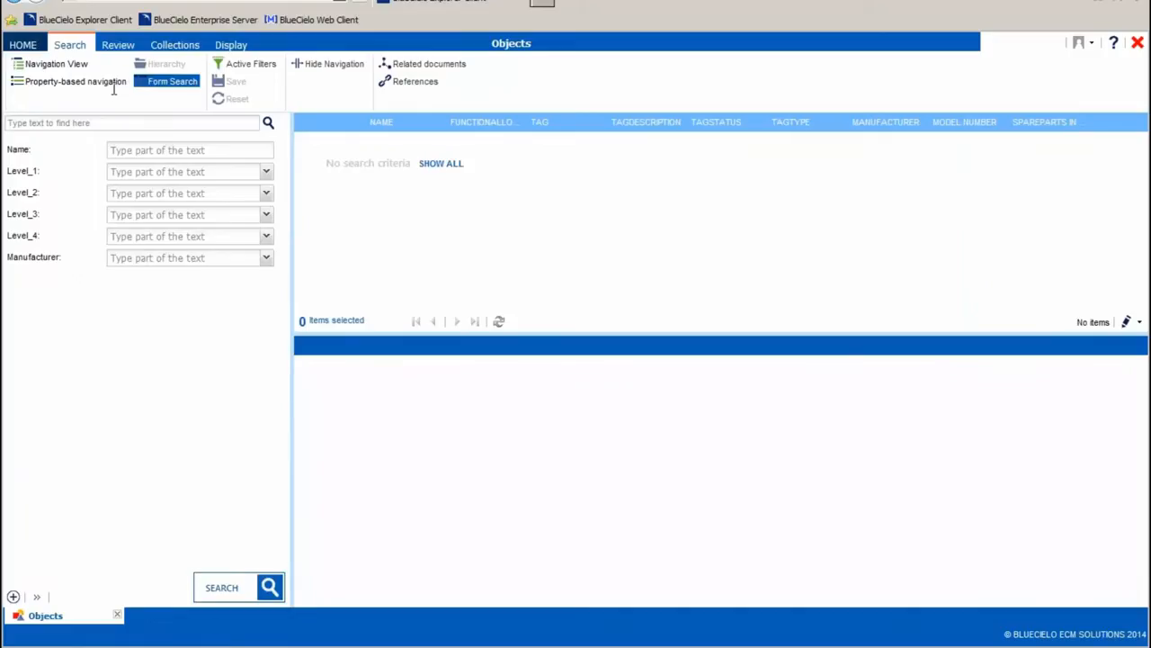
left_click(108, 82)
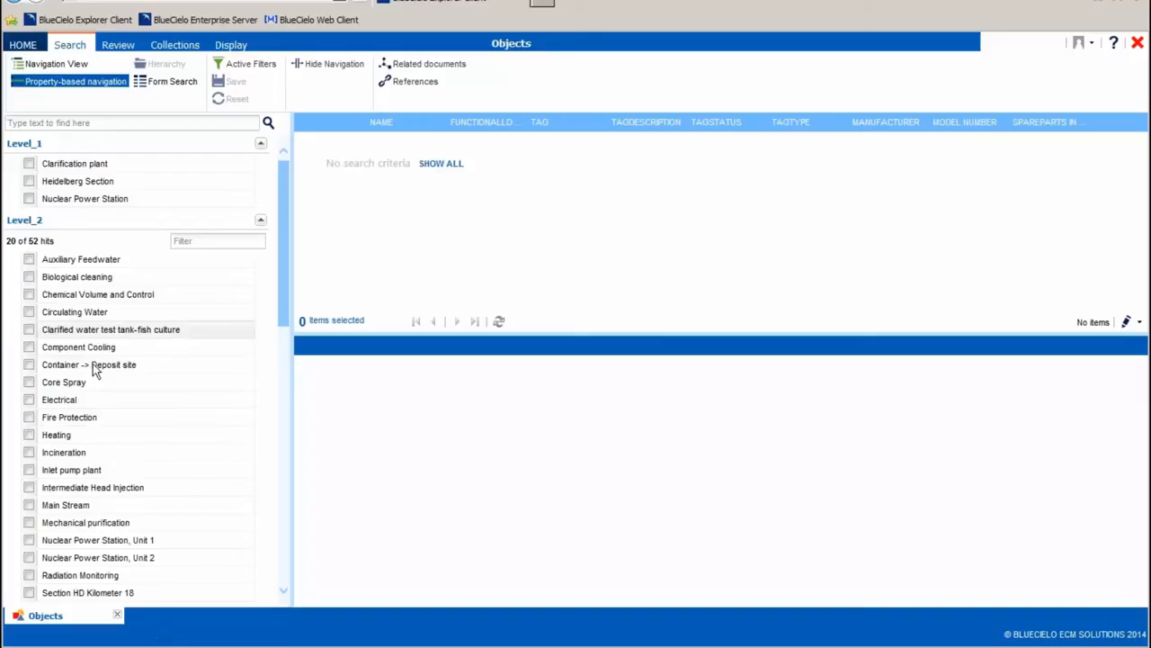
left_click(171, 81)
Search the objects by name for "00-zpw-1".
left_click(136, 148)
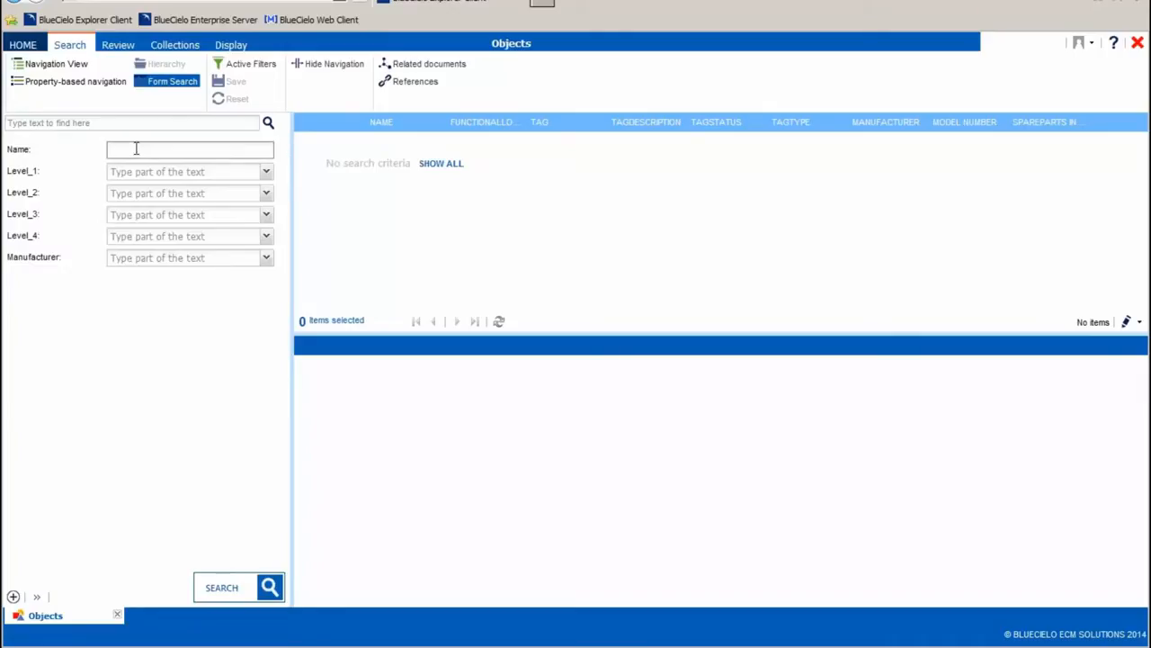
type("00-zpy")
type("-014")
key("Return")
key("BackSpace")
key("BackSpace")
key("BackSpace")
type("1")
key("Return")
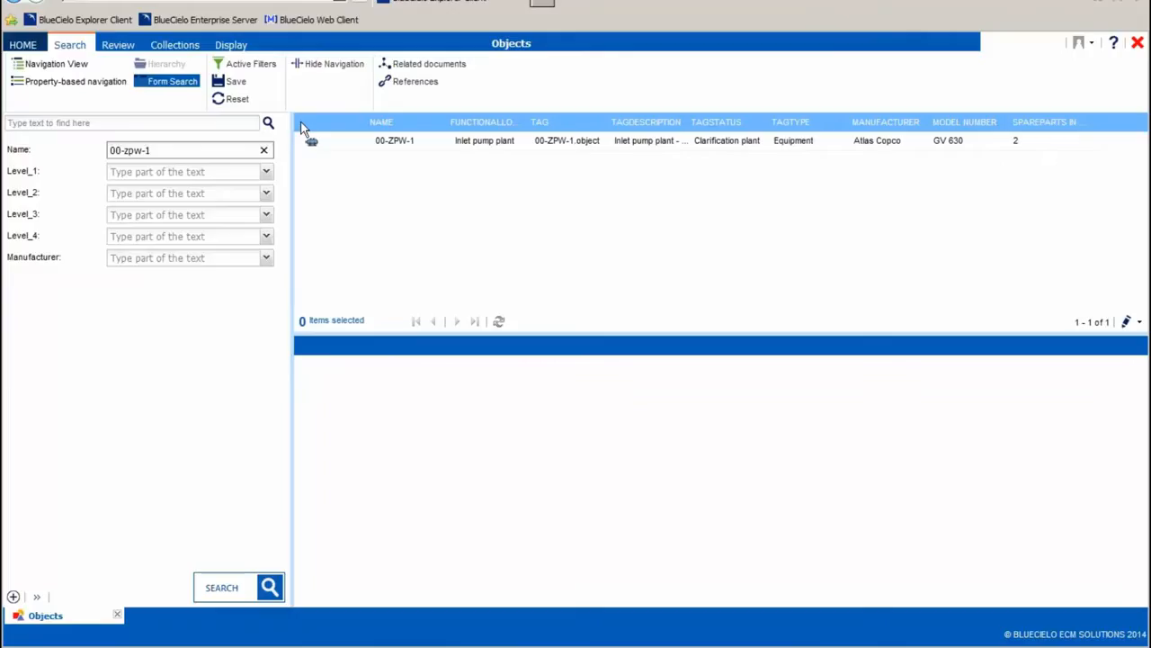
Select object 00-ZPW-1 and review its full properties, including spare parts and warranty dates, in an enlarged details area.
left_click(501, 147)
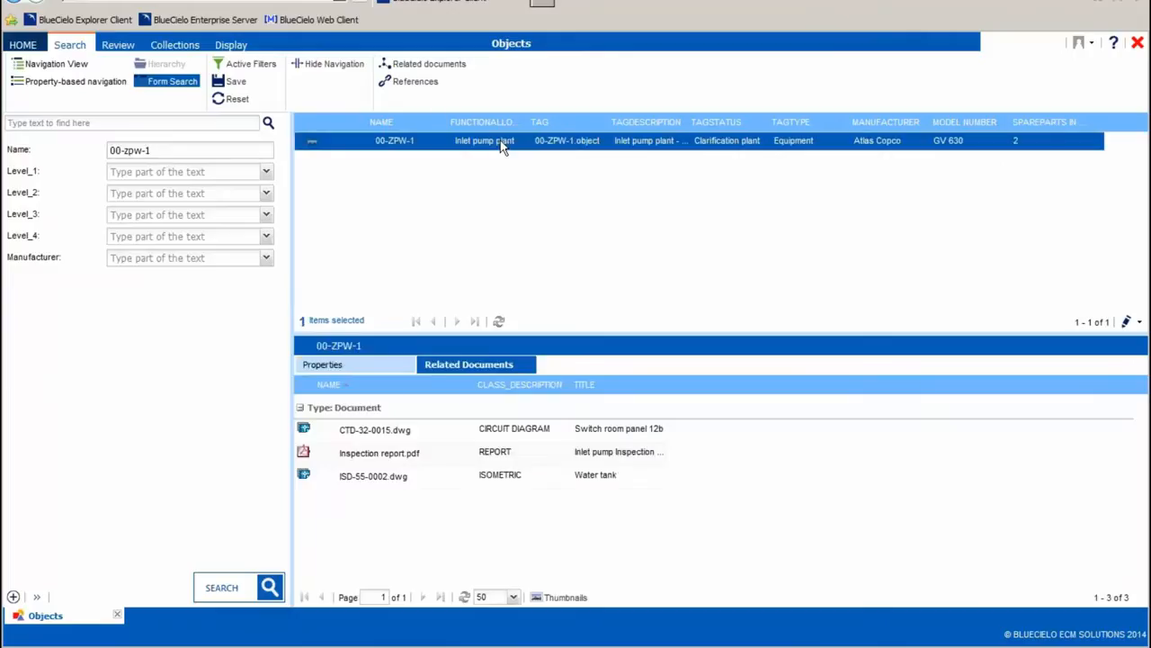
left_click(372, 370)
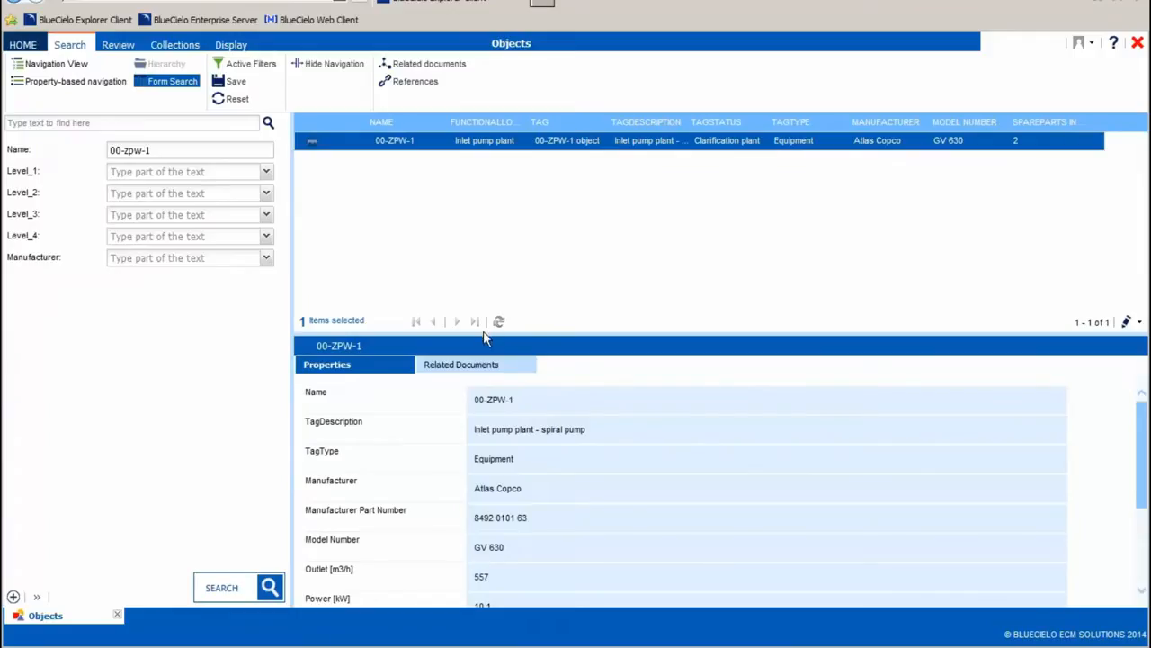
left_click_drag(490, 333, 498, 195)
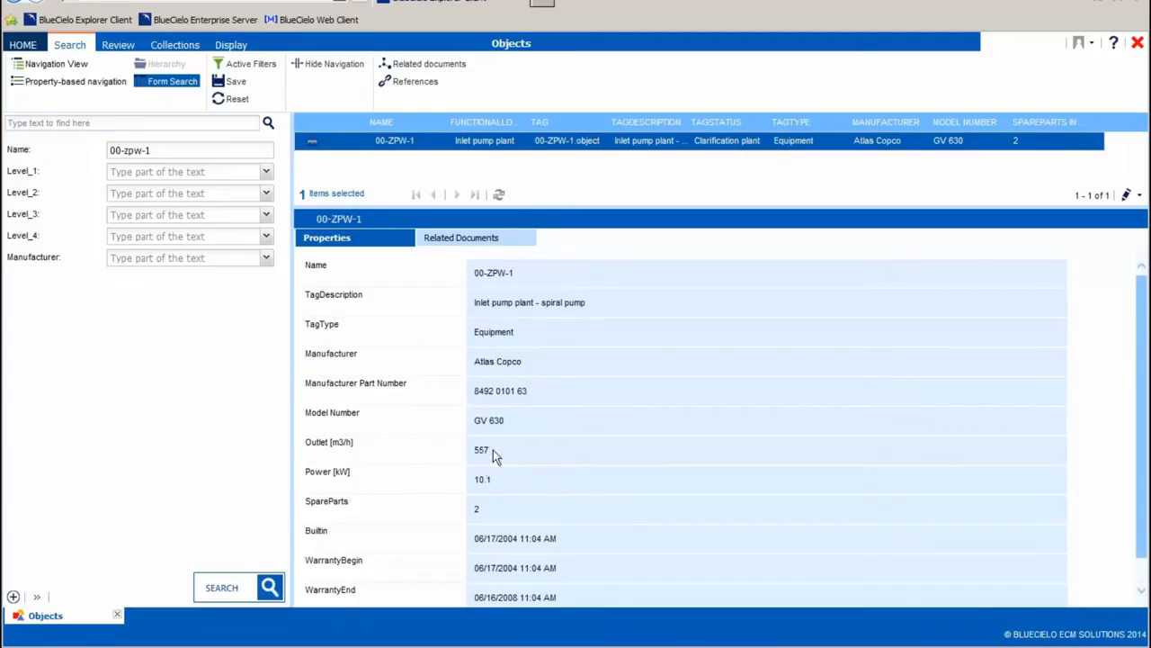
double_click(477, 509)
left_click_drag(477, 510, 483, 513)
scroll(482, 513, "down", 1)
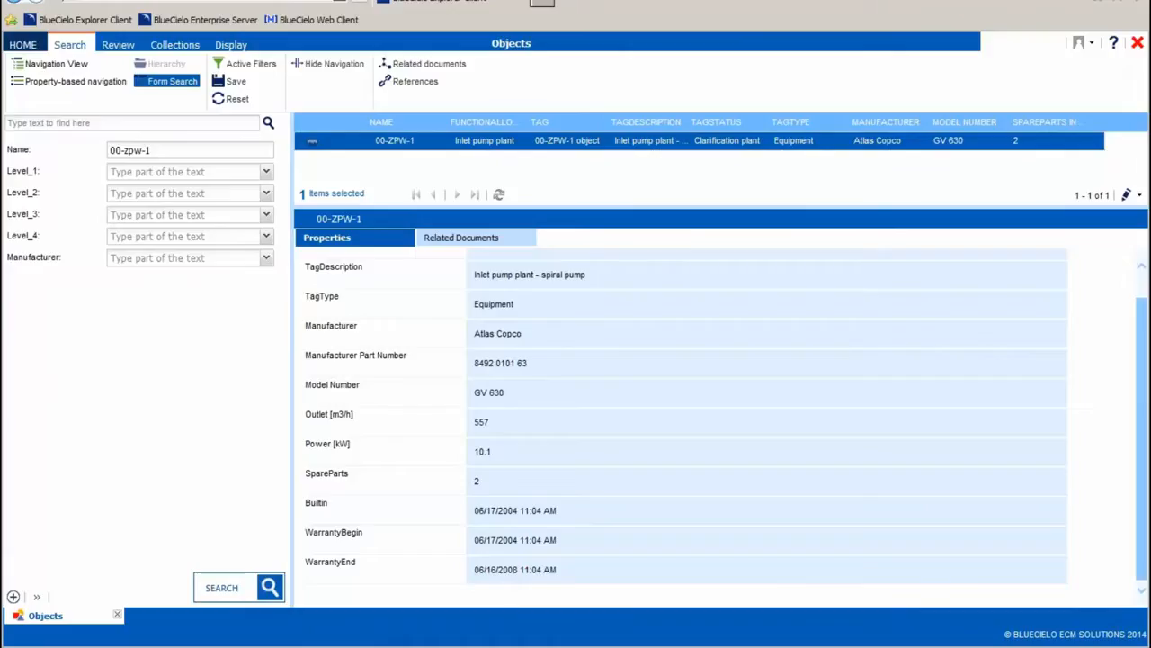
Open the pump's related circuit diagram CTD-32-0015.dwg, inspect the relay wiring in the drawing viewer and close the viewer.
left_click(479, 239)
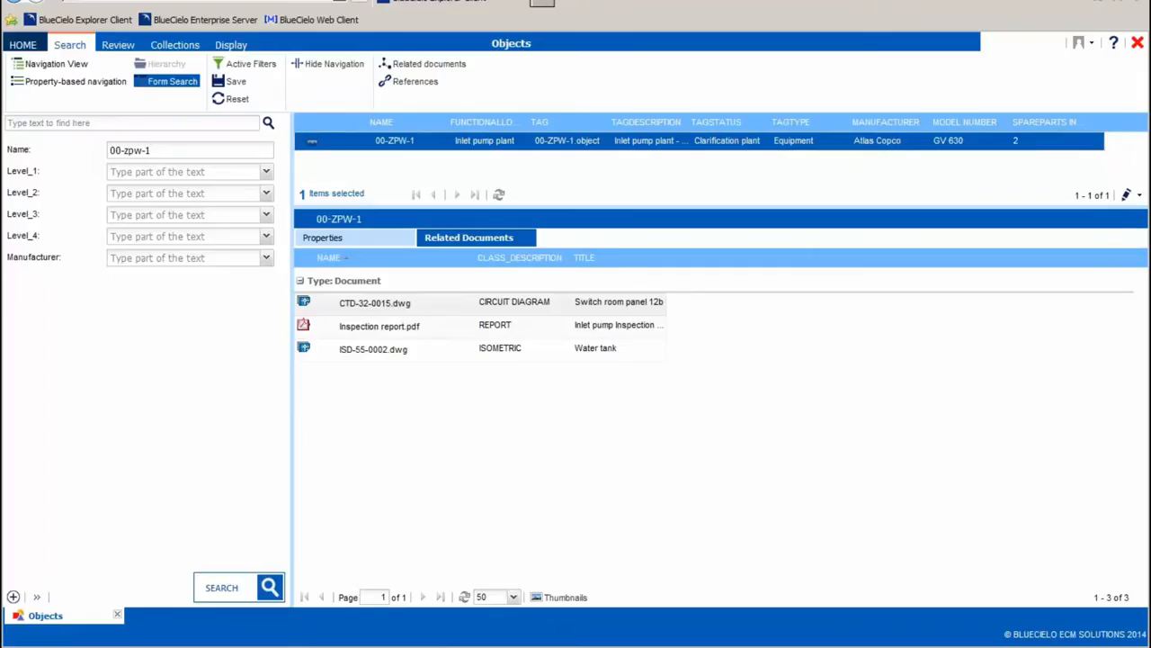
double_click(498, 304)
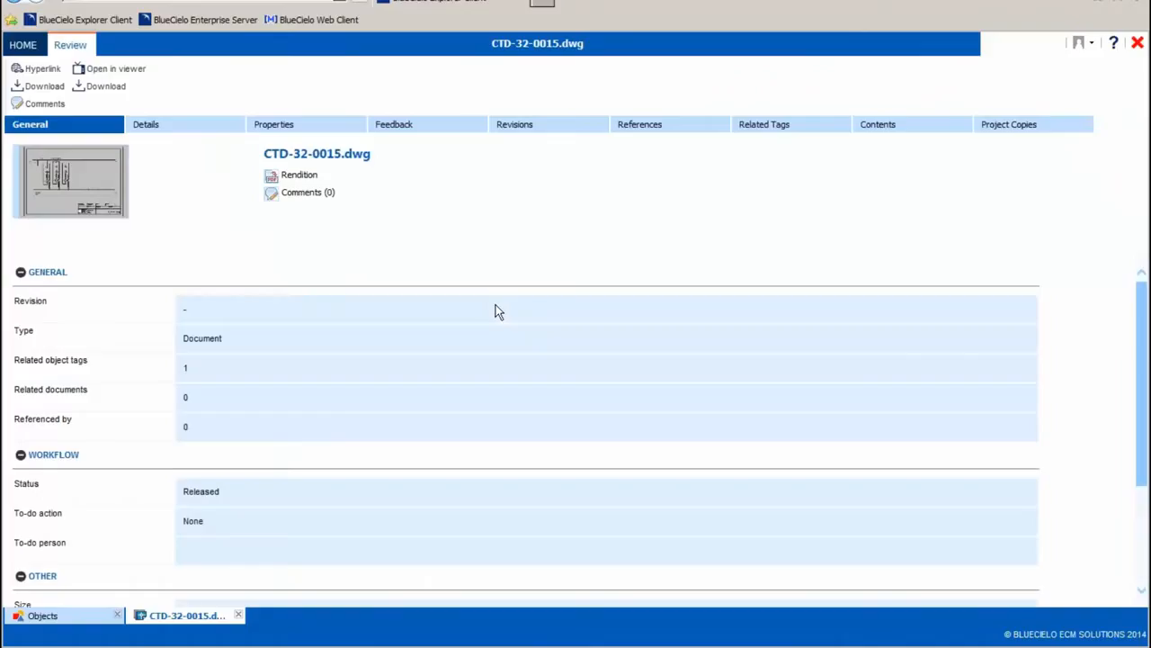
left_click(92, 190)
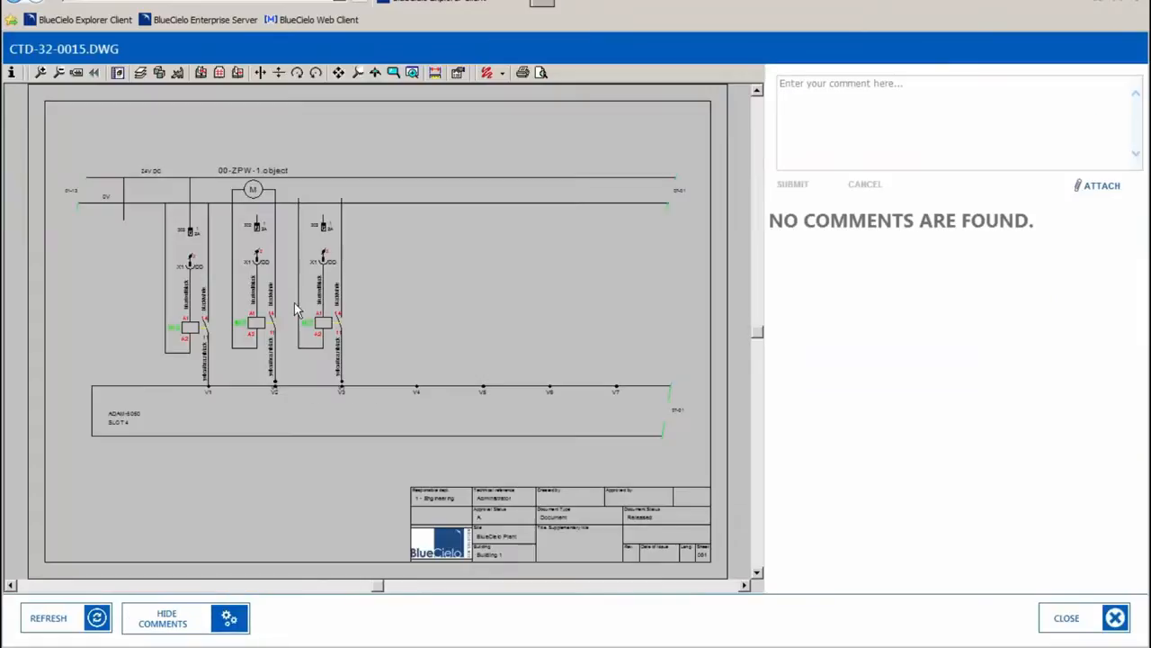
left_click_drag(213, 254, 316, 375)
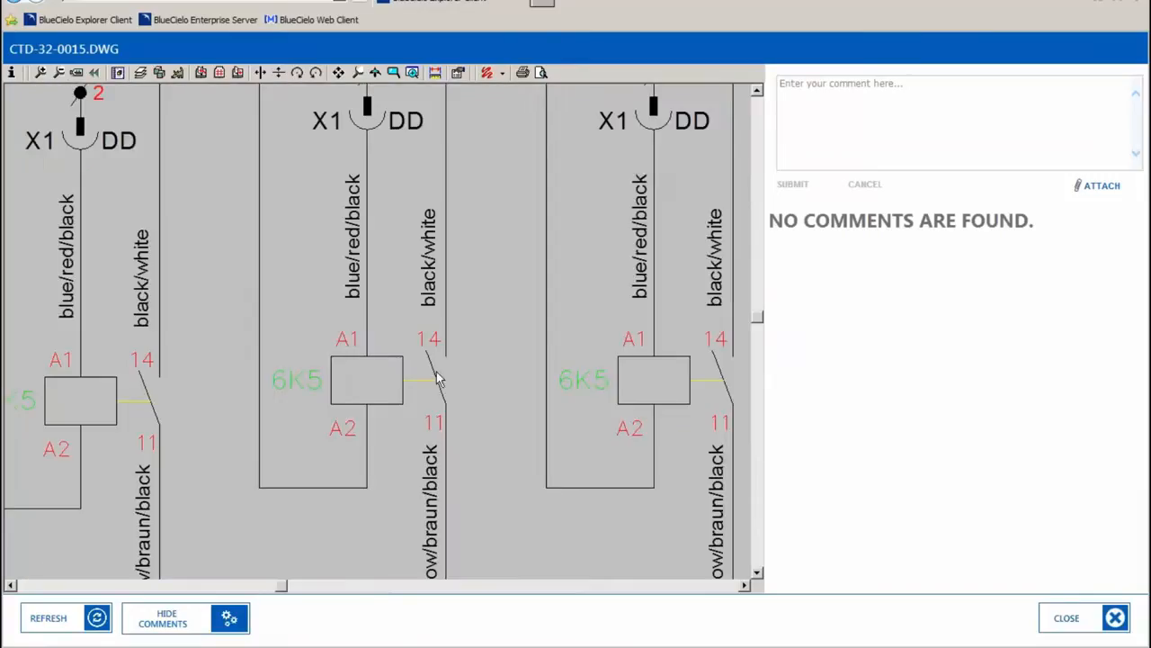
left_click(1067, 618)
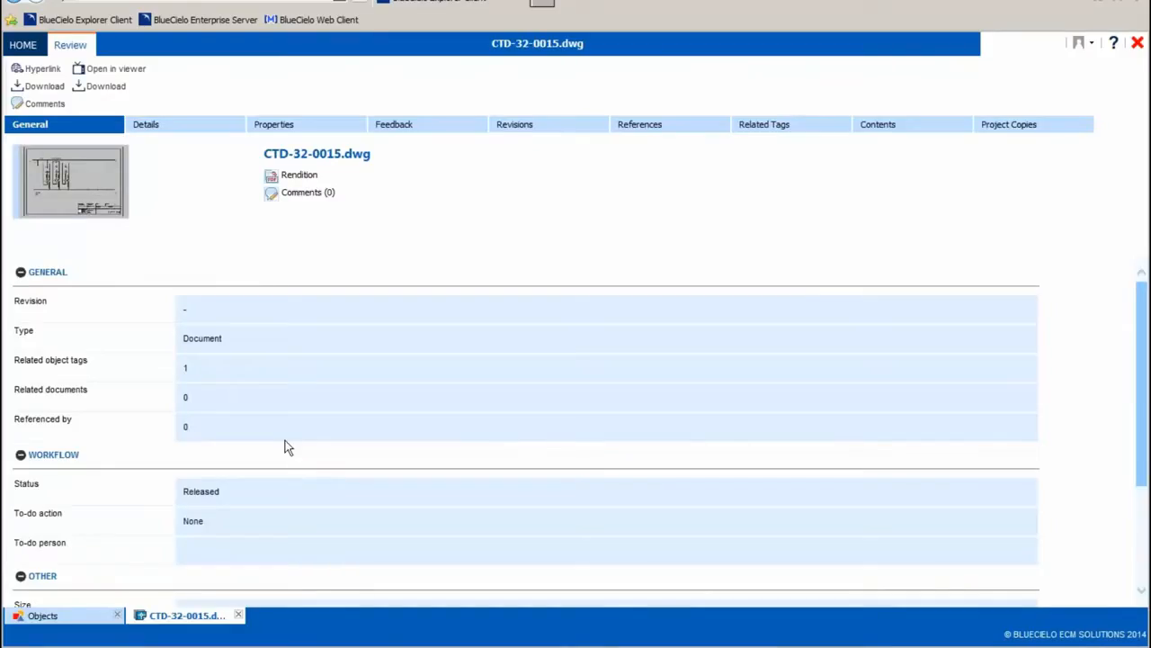
Open the feedback form for CTD-32-0015.dwg and widen the drawing preview beside it to show the circuits enlarged.
left_click(434, 132)
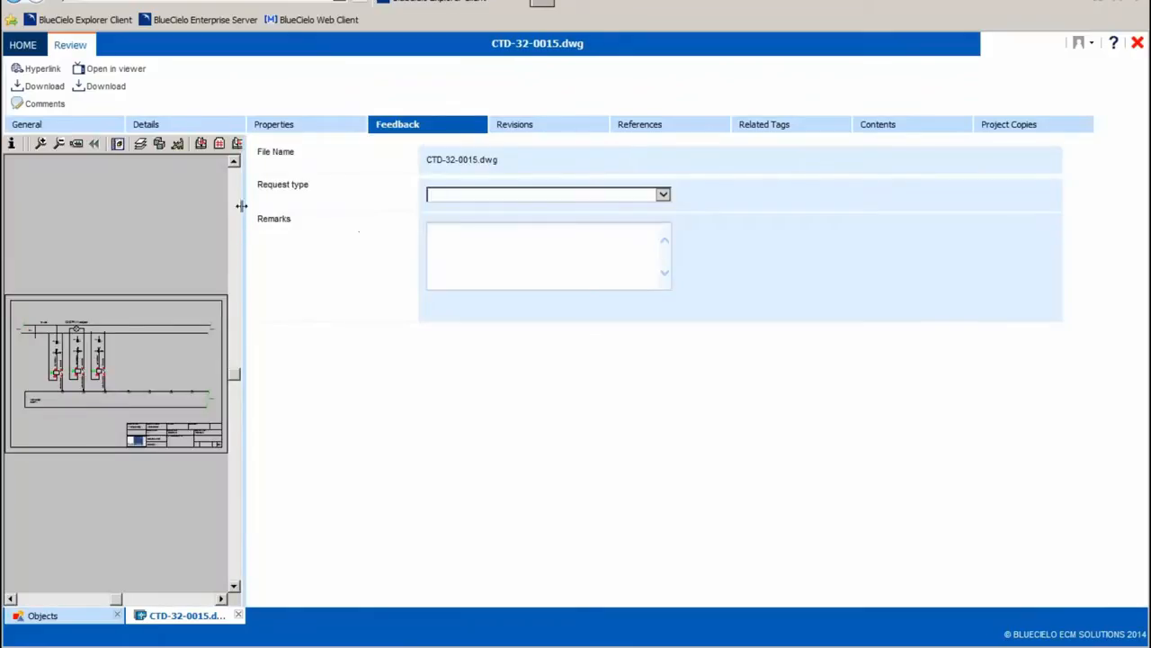
left_click_drag(246, 207, 465, 203)
scroll(257, 406, "up", 3)
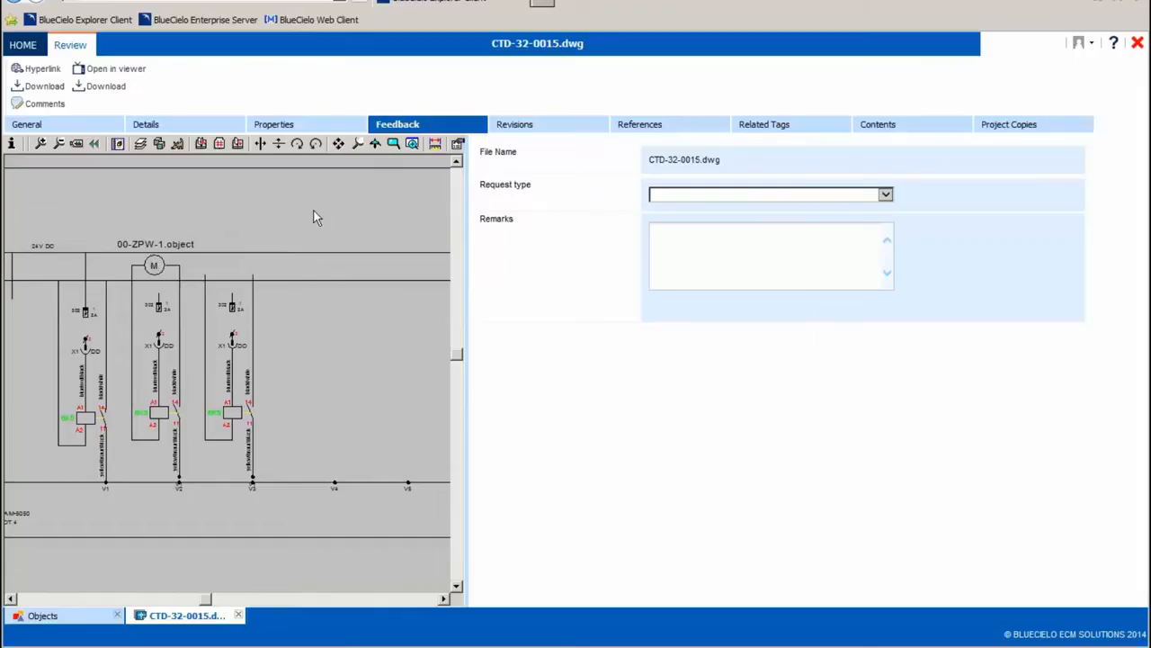
left_click_drag(474, 278, 632, 288)
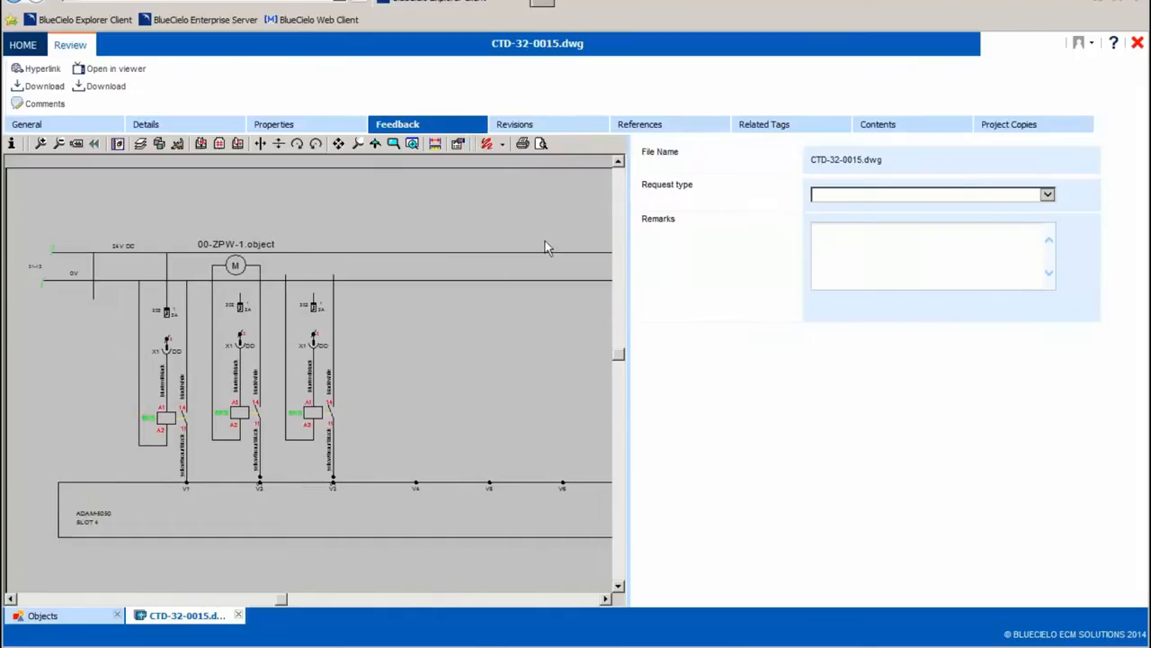
Redline the drawing with a red rectangle above the third circuit, beside the 00-ZPW-1 motor, and leave markup mode.
left_click(486, 145)
left_click(14, 264)
left_click_drag(285, 260, 366, 319)
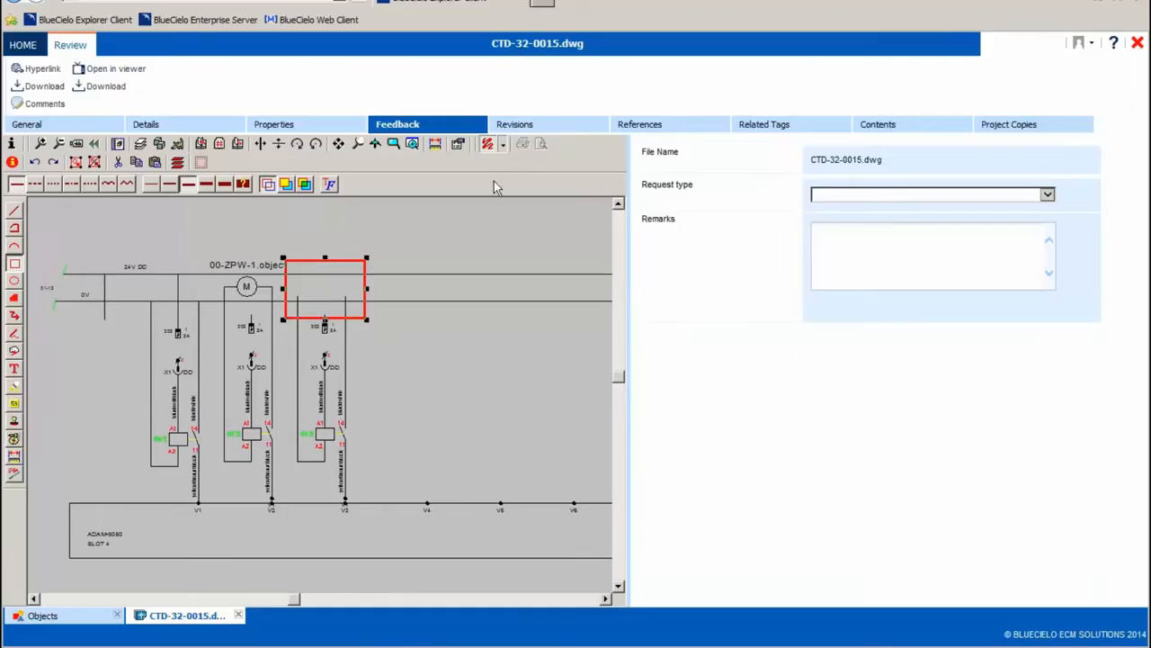
left_click(491, 149)
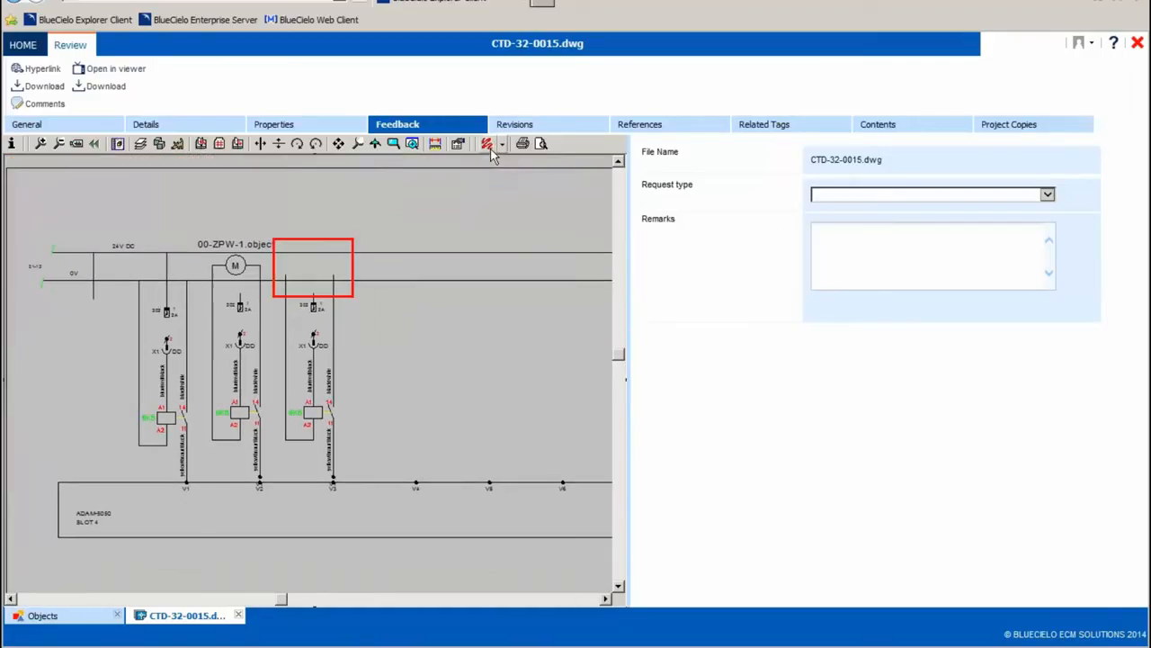
Set the feedback request type to Replace and enter the remark "Pump 00-ZPW-1 has been replaced.".
left_click(885, 195)
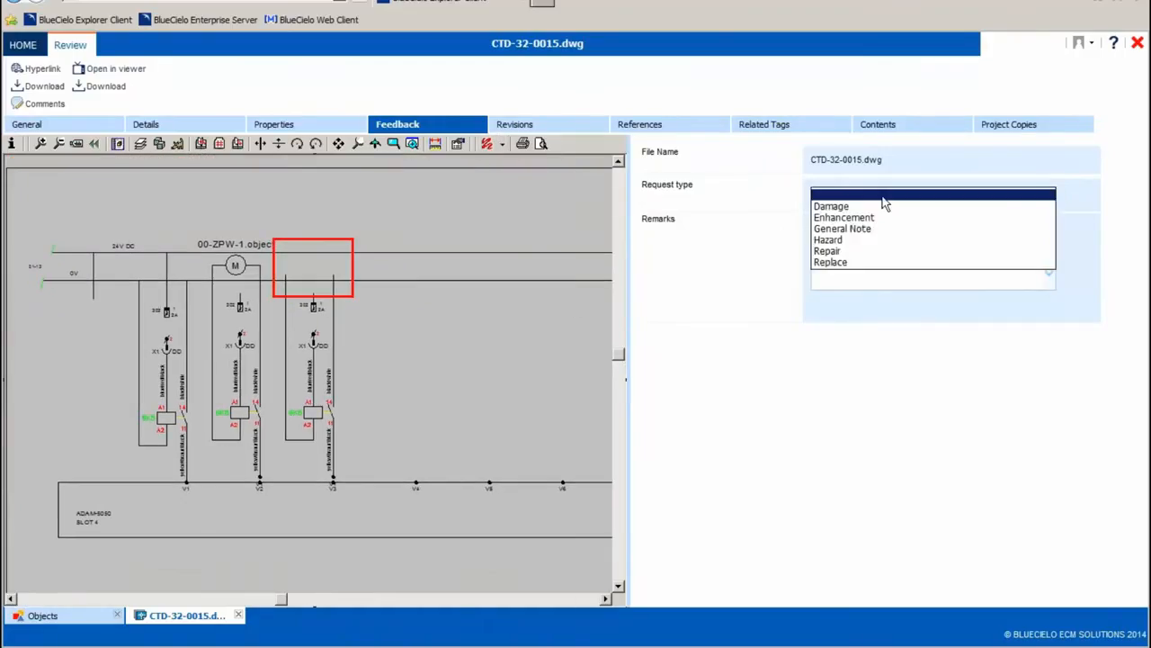
left_click(851, 263)
left_click(851, 266)
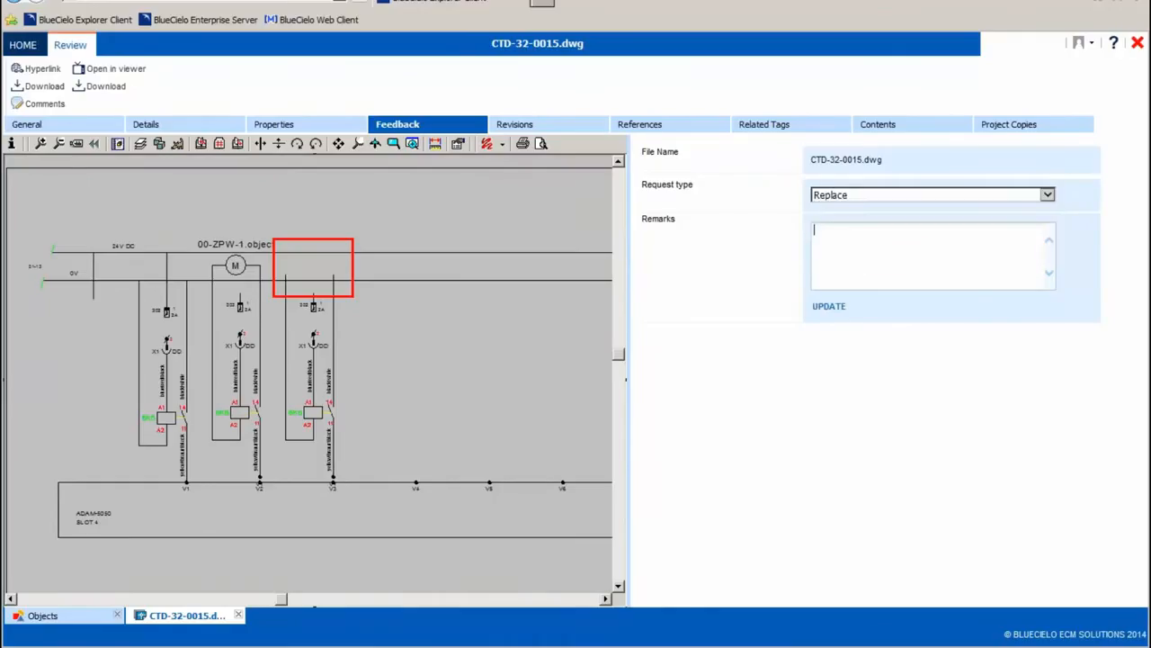
type("Pump 00-ZPW-1 has been replaced. New m")
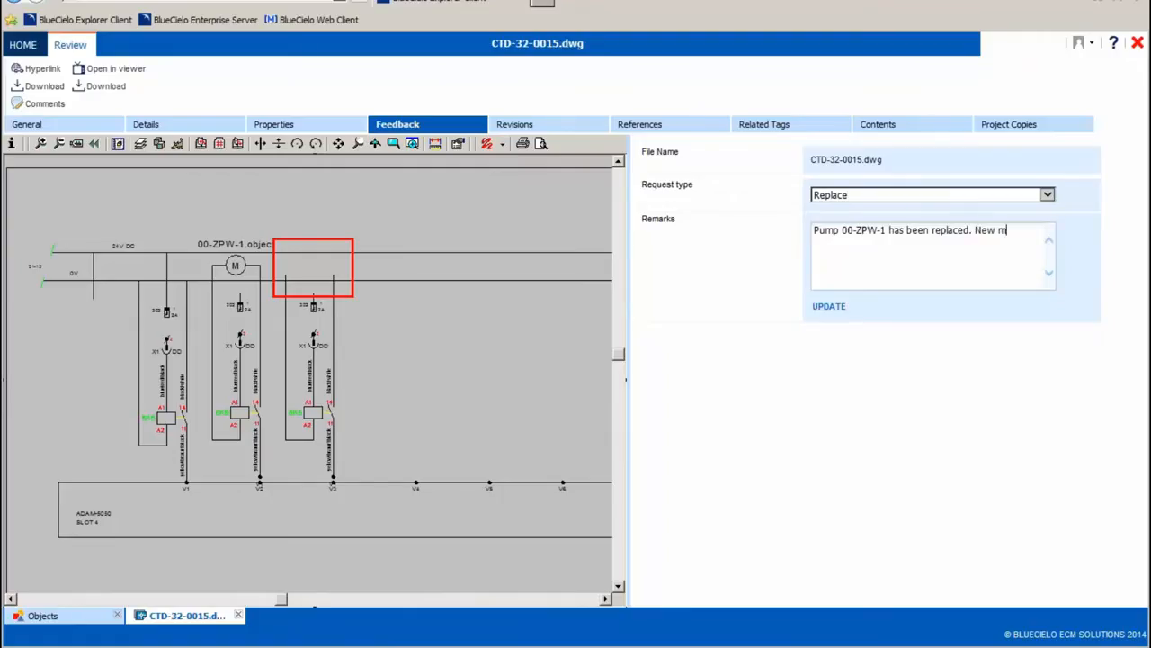
Add "New model> GV 631." to the feedback remarks.
type("odel> GV 631. Please also ")
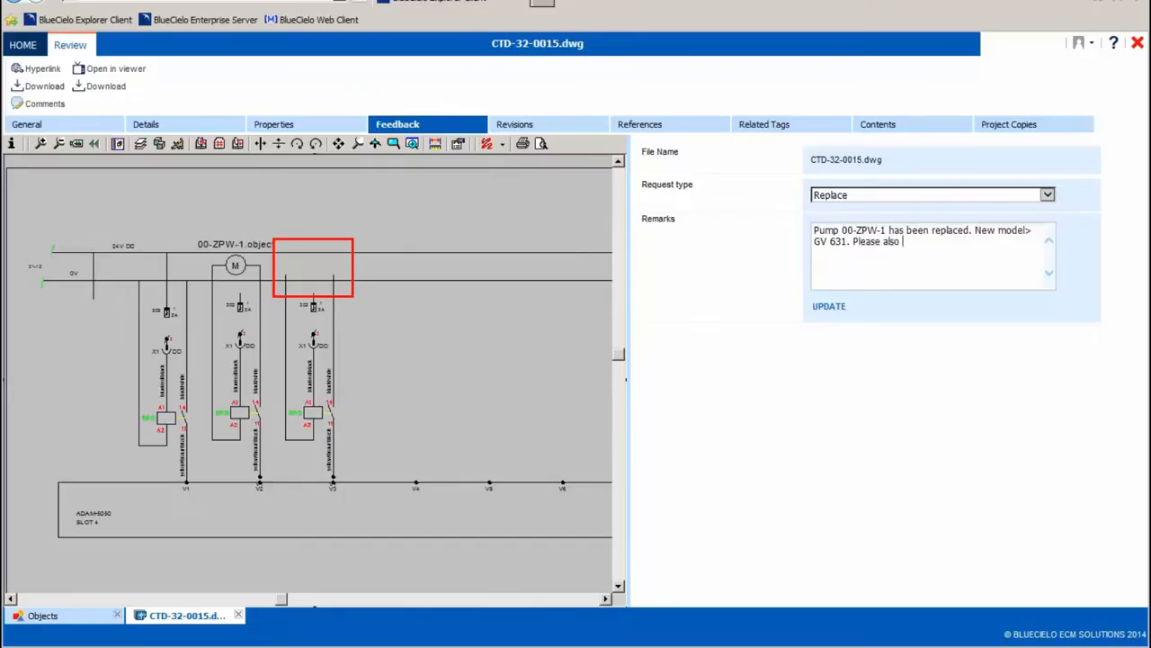
type("add missing pump 00-ZPW-2")
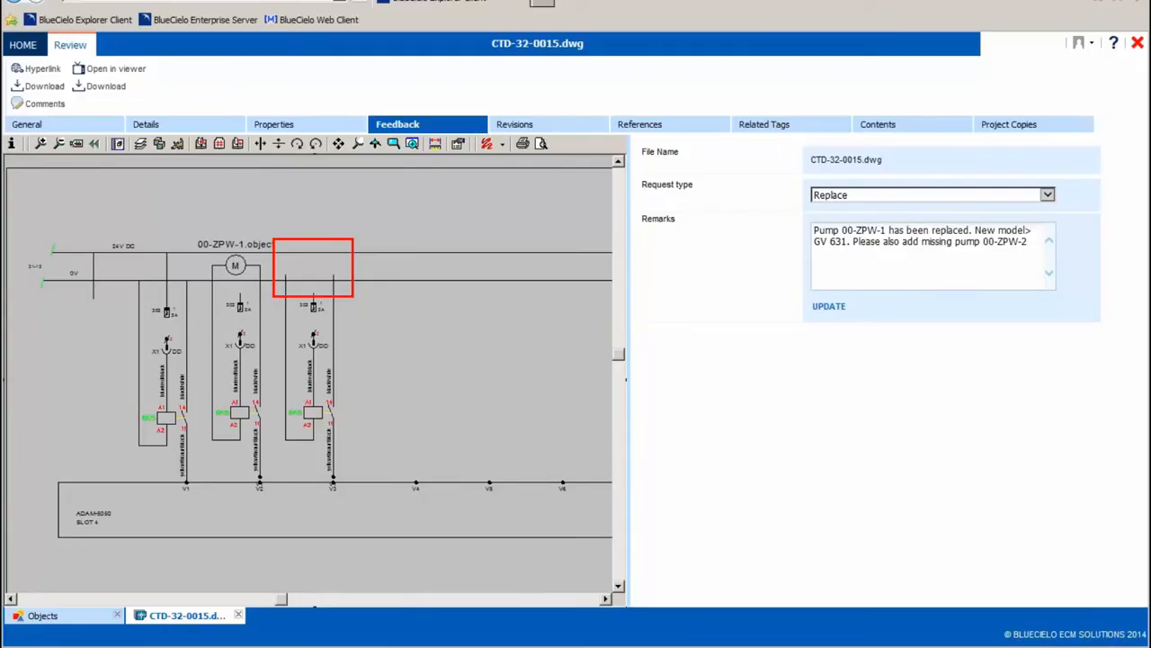
Complete the remarks with "Please also add missing pump 00-ZPW-2" and submit the feedback update.
left_click(819, 311)
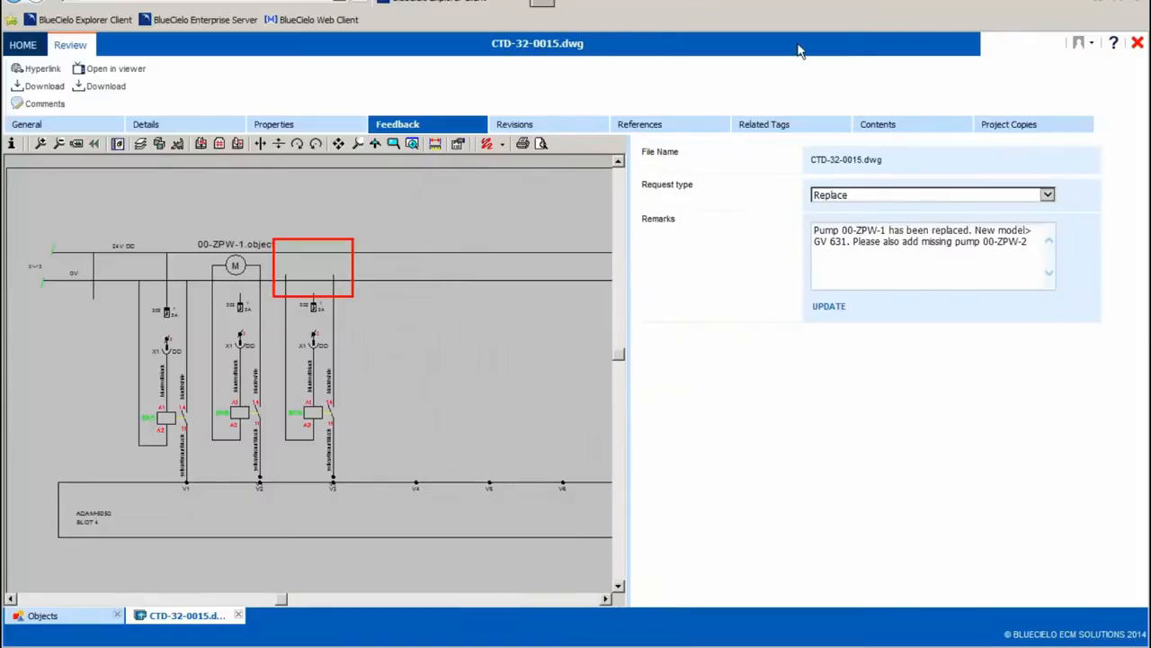
Switch to the Industry Template_GIT vault client, show the Open Change Requests view, and review the remarks of CTD-32-0015.dwg.
left_click(88, 125)
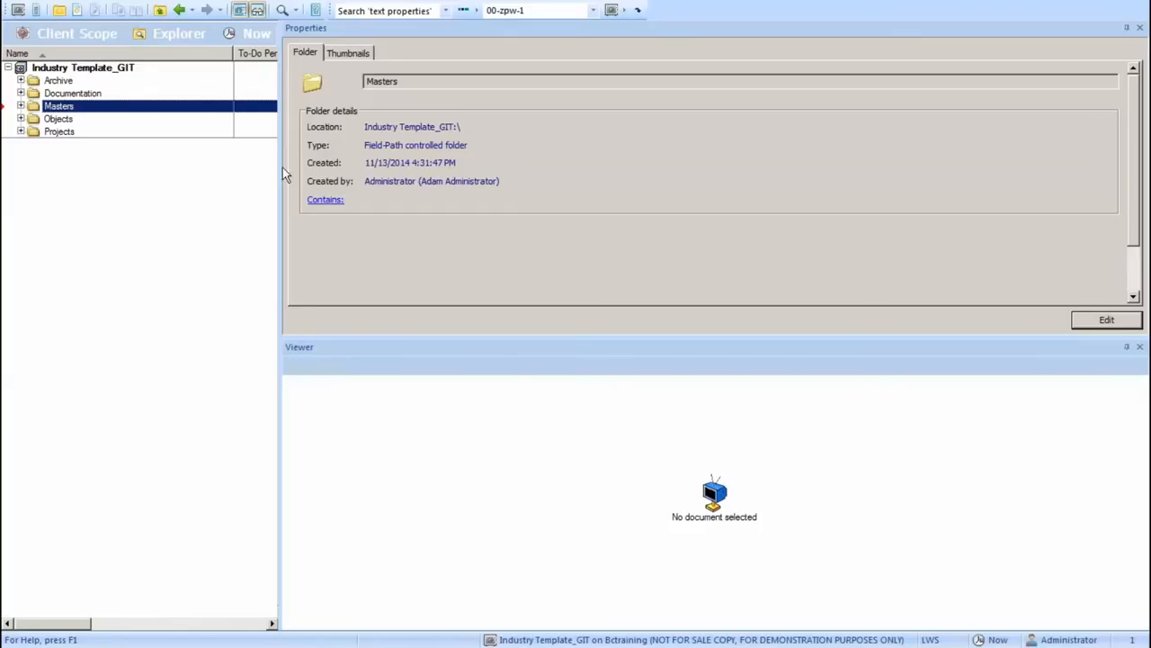
left_click_drag(283, 168, 350, 177)
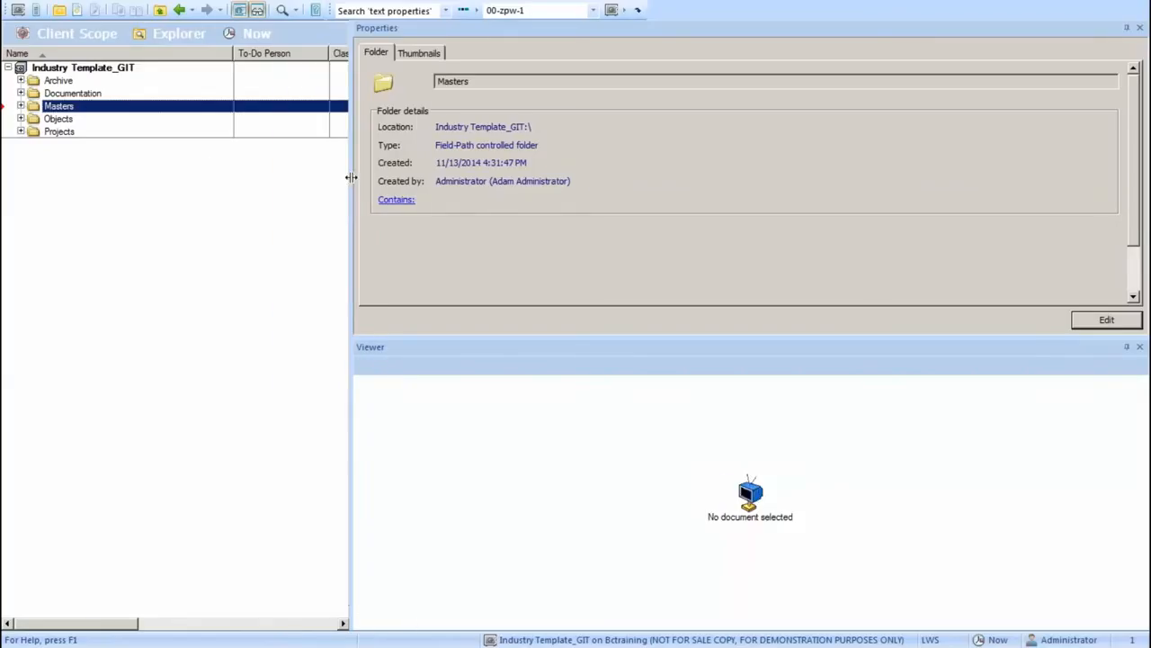
left_click(191, 43)
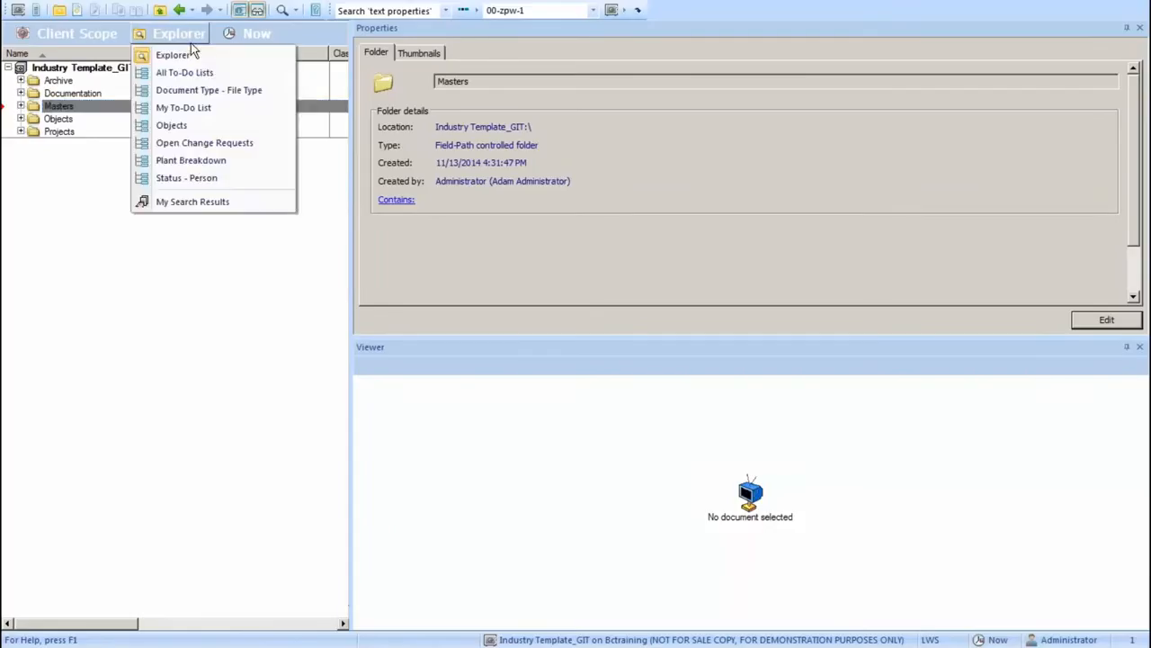
left_click(223, 143)
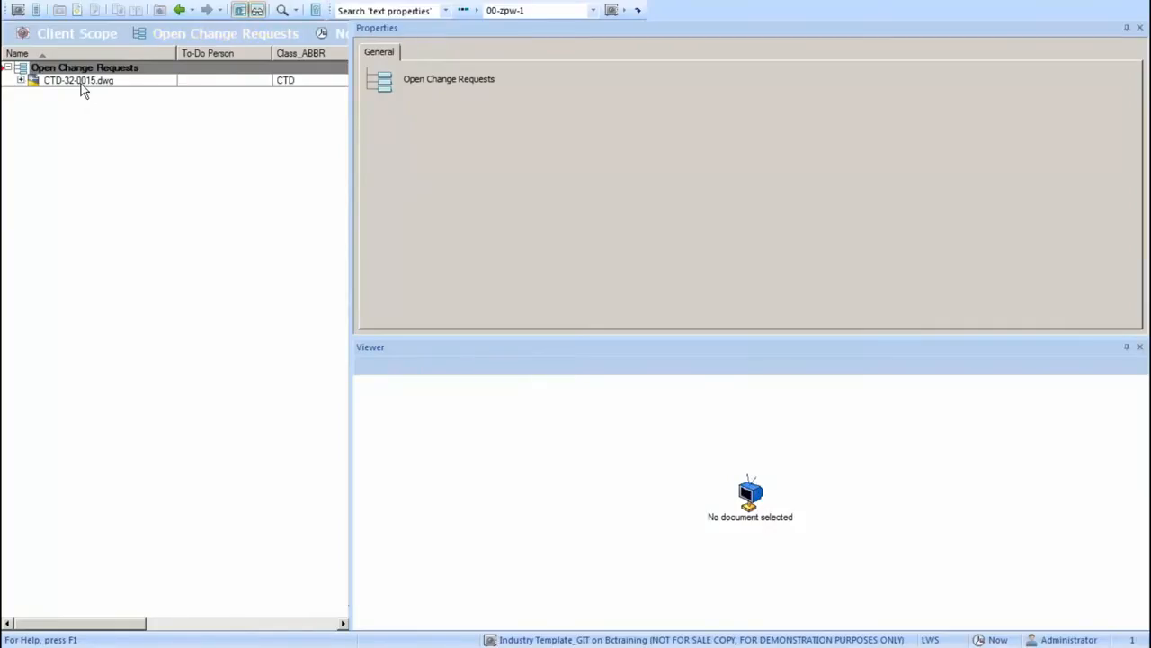
left_click(79, 81)
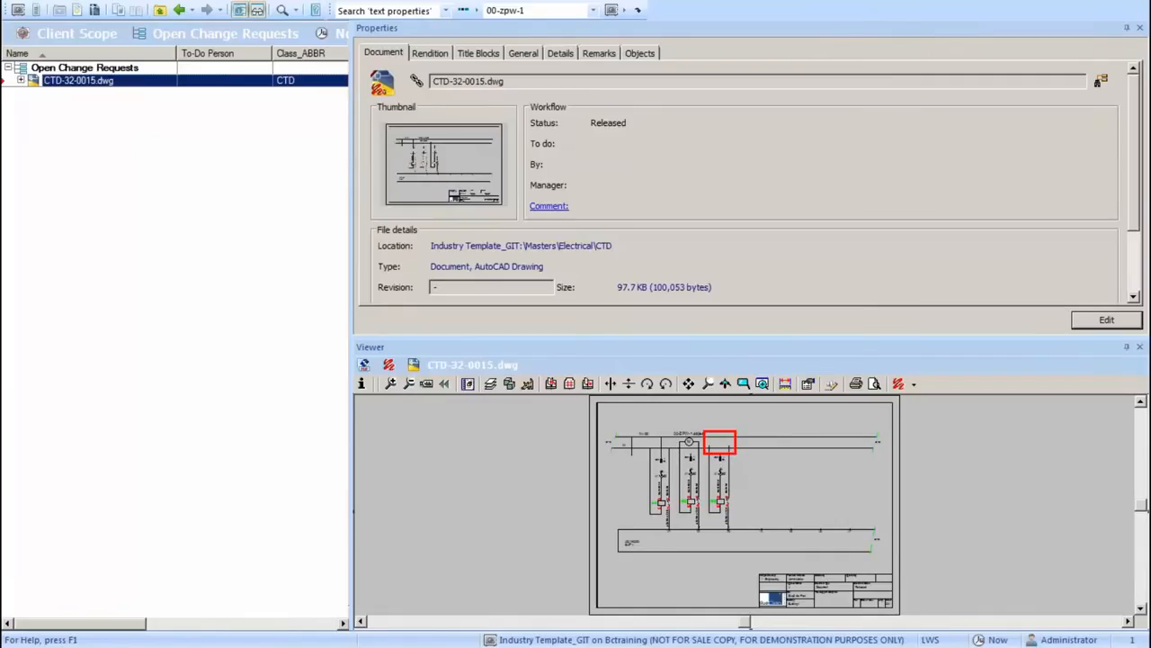
left_click(608, 60)
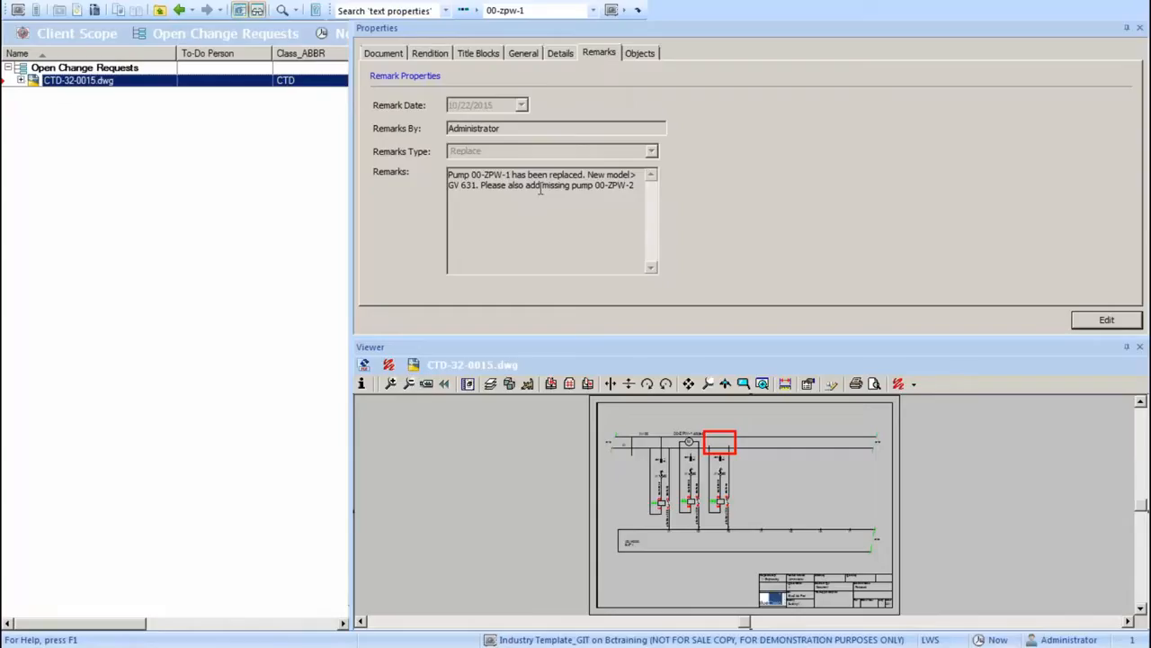
Create a project copy of CTD-32-0015.dwg in the 04 Detailed engineering project under Major Projects.
right_click(121, 90)
mouse_move(255, 228)
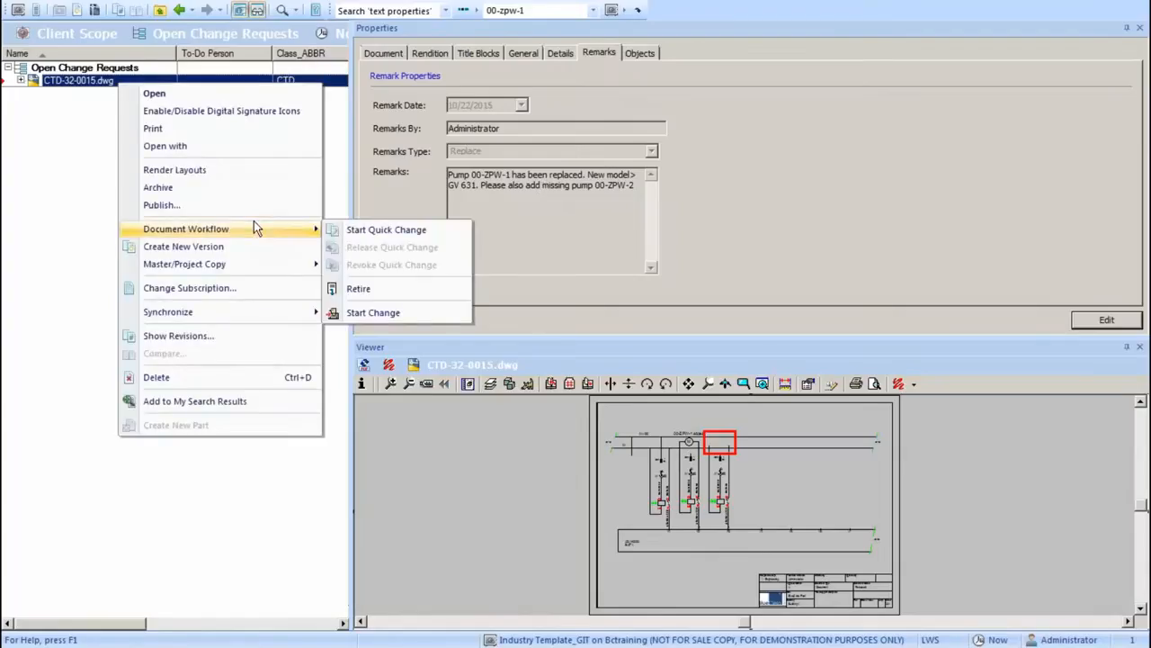
mouse_move(256, 265)
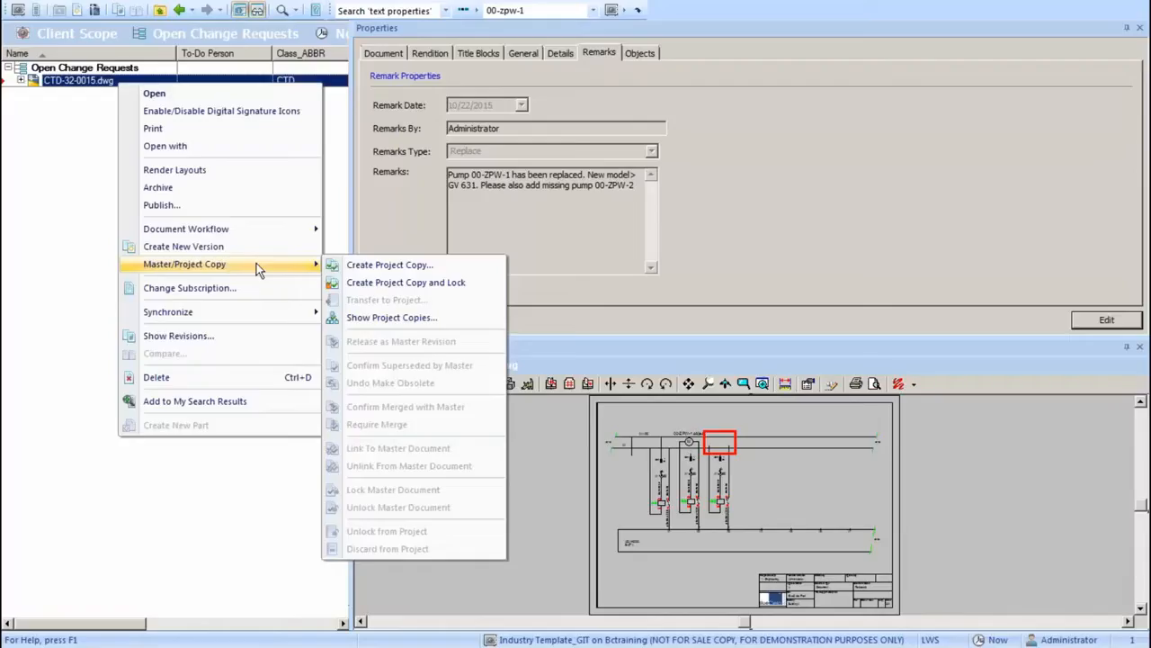
left_click(431, 264)
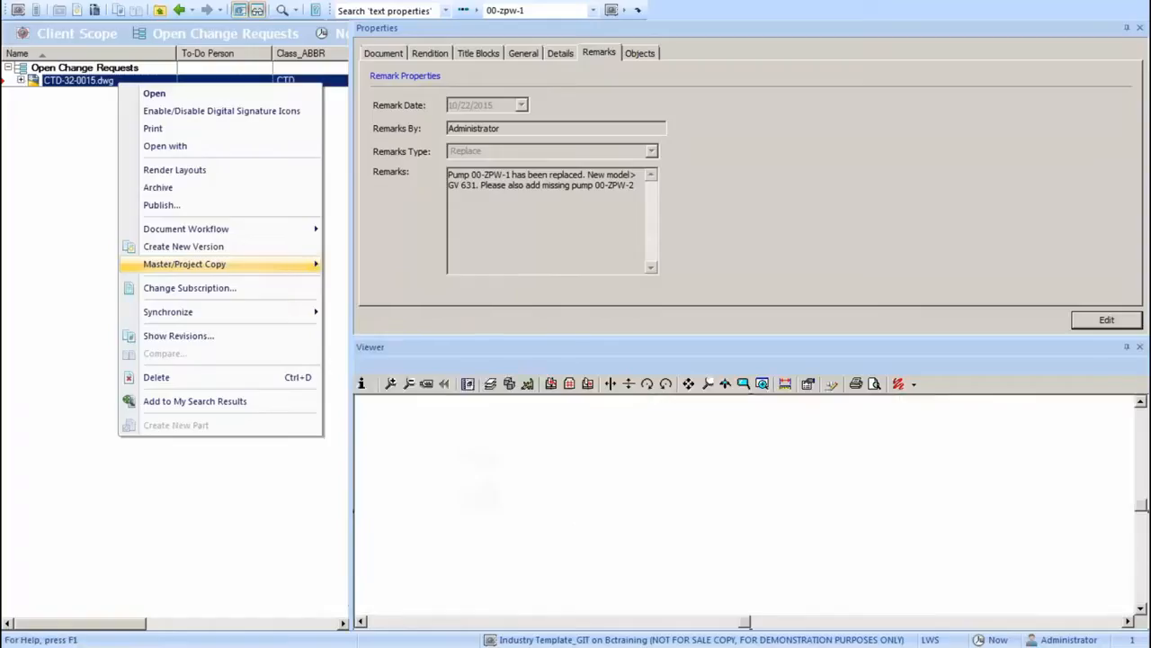
left_click_drag(860, 314, 590, 194)
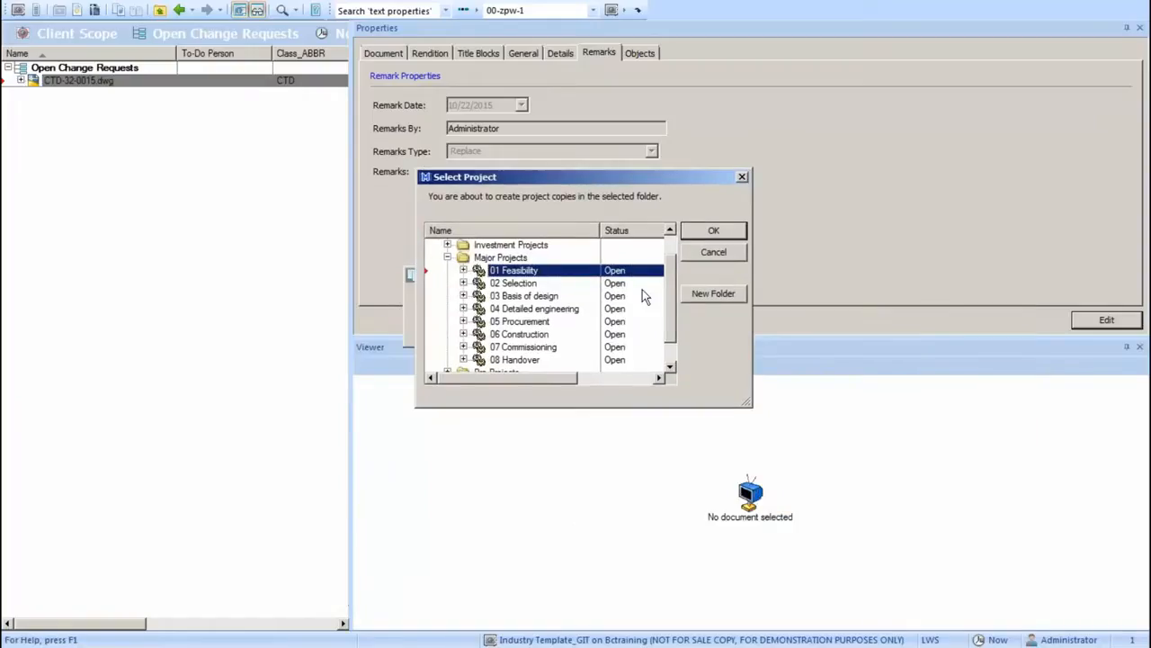
left_click(447, 257)
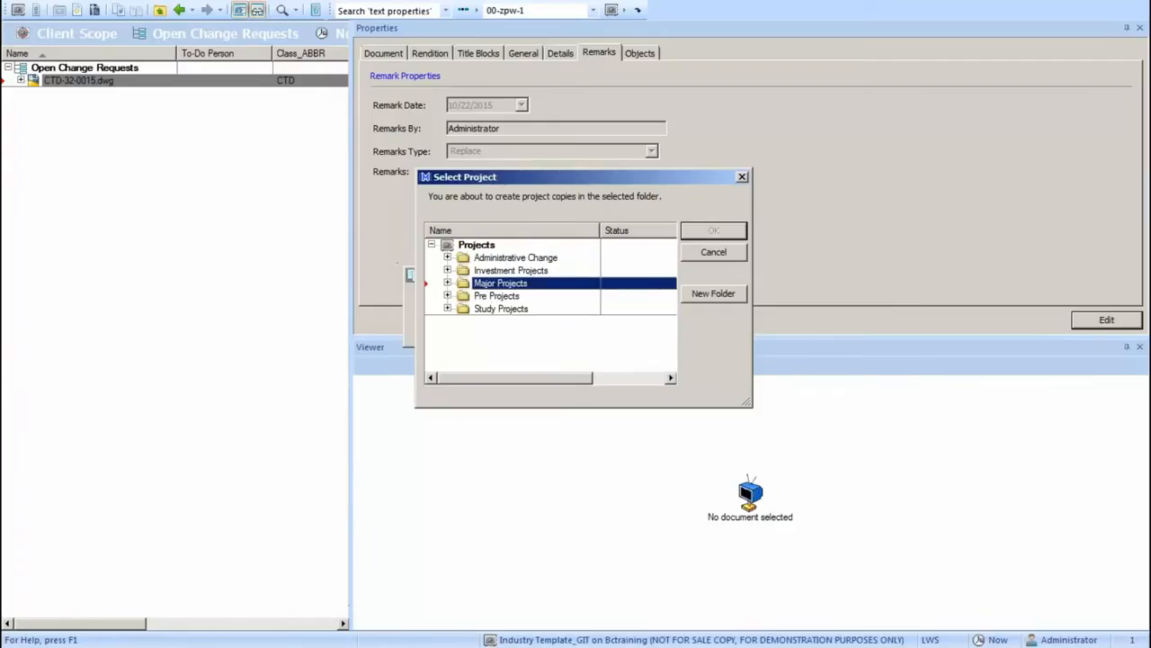
left_click(448, 257)
left_click(448, 270)
left_click(448, 295)
left_click(448, 309)
left_click(448, 283)
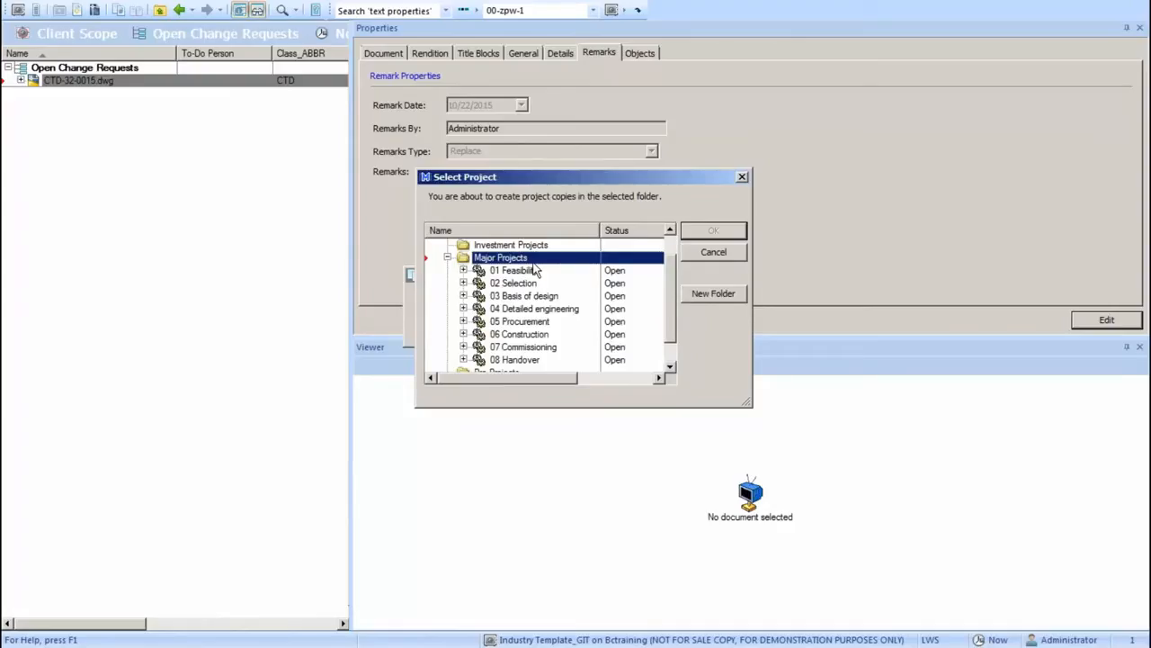
left_click(546, 309)
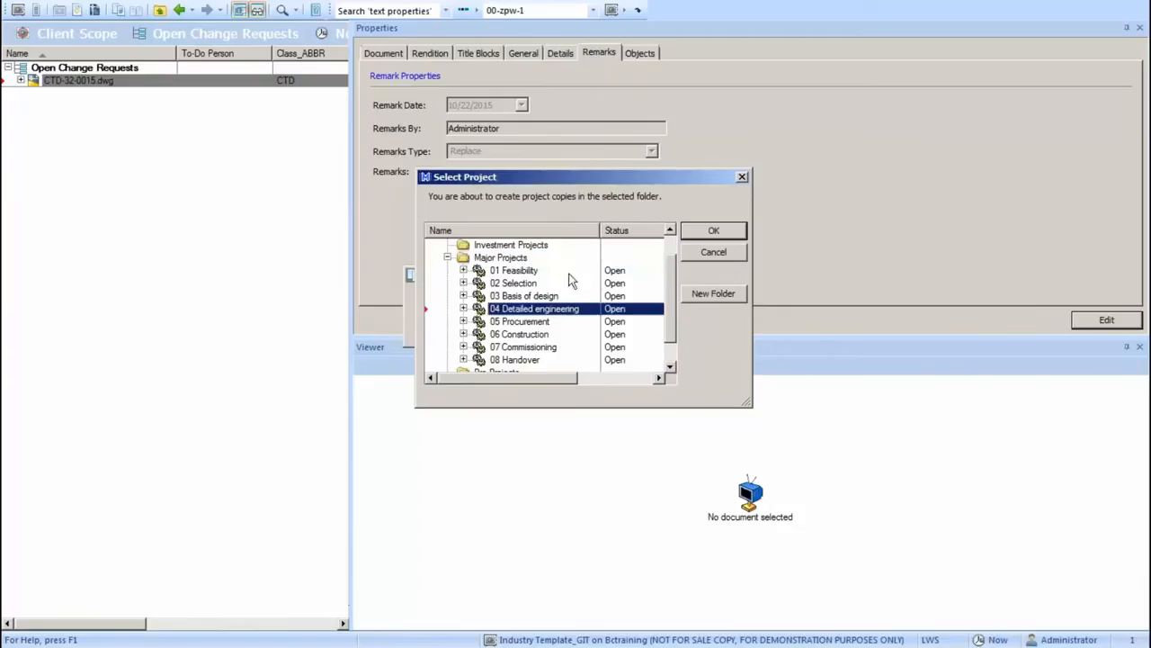
left_click(710, 231)
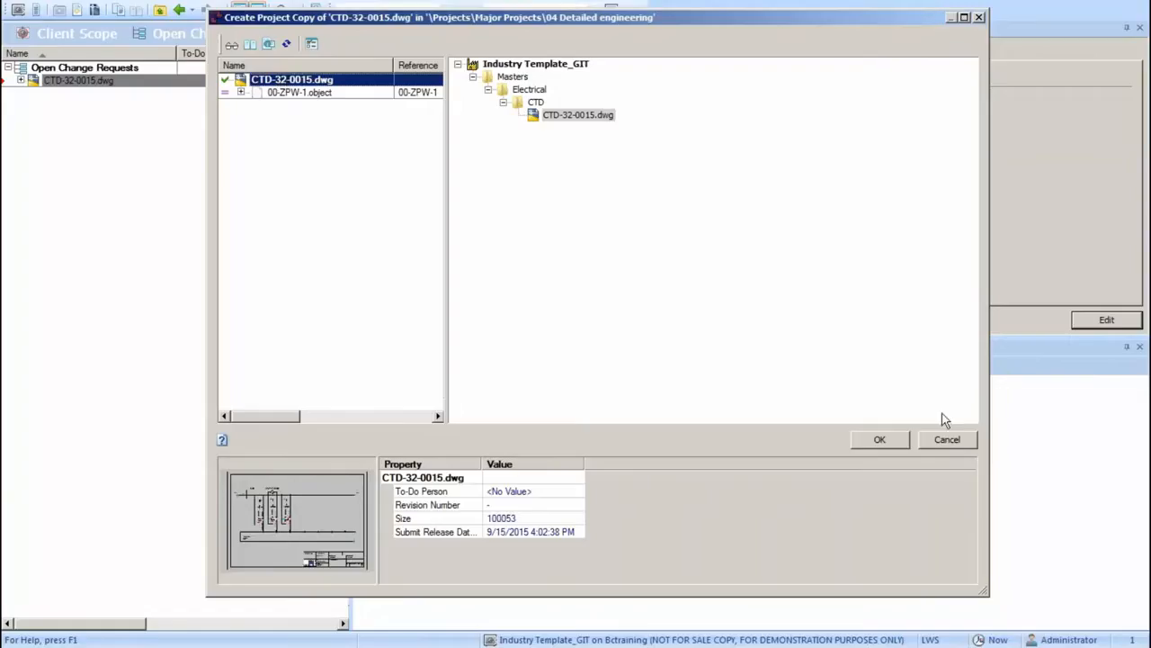
left_click(879, 440)
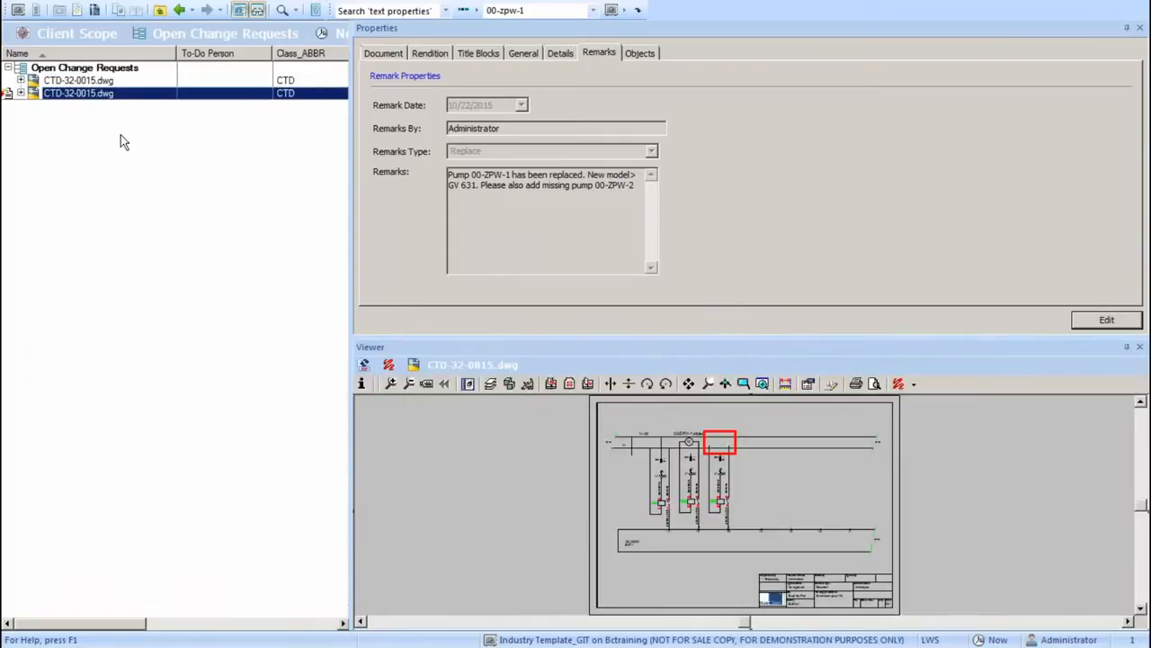
Return to the Explorer view and select the CTD-32-0015.dwg copy under 04 Detailed engineering, Electrical, CTD.
left_click(179, 42)
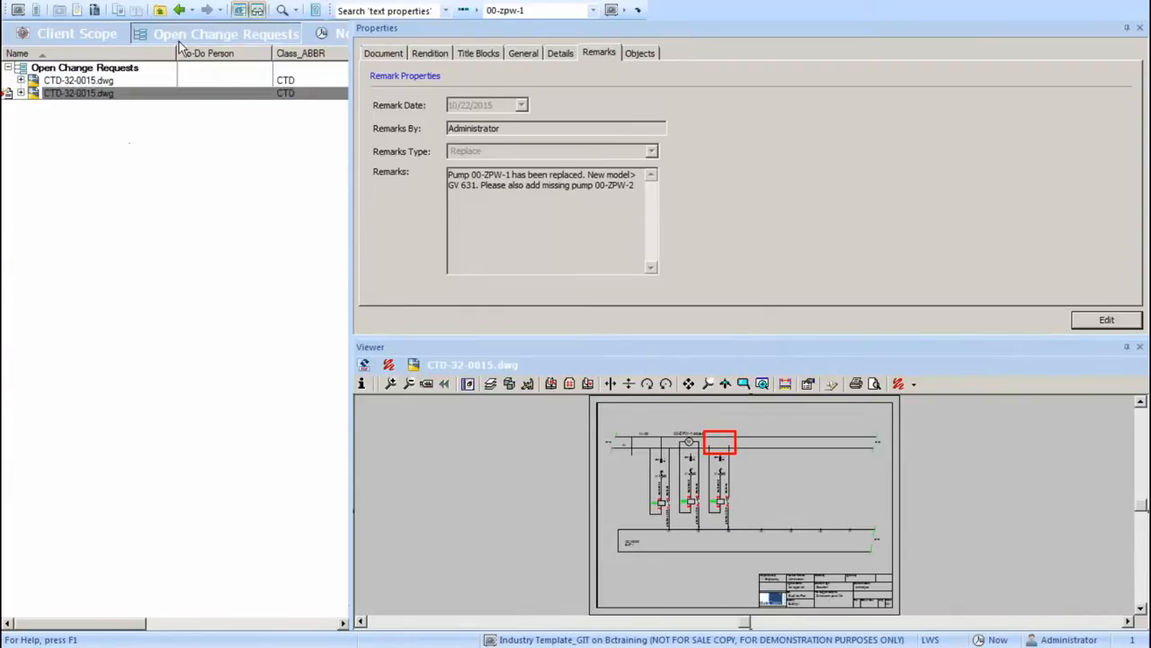
left_click(175, 55)
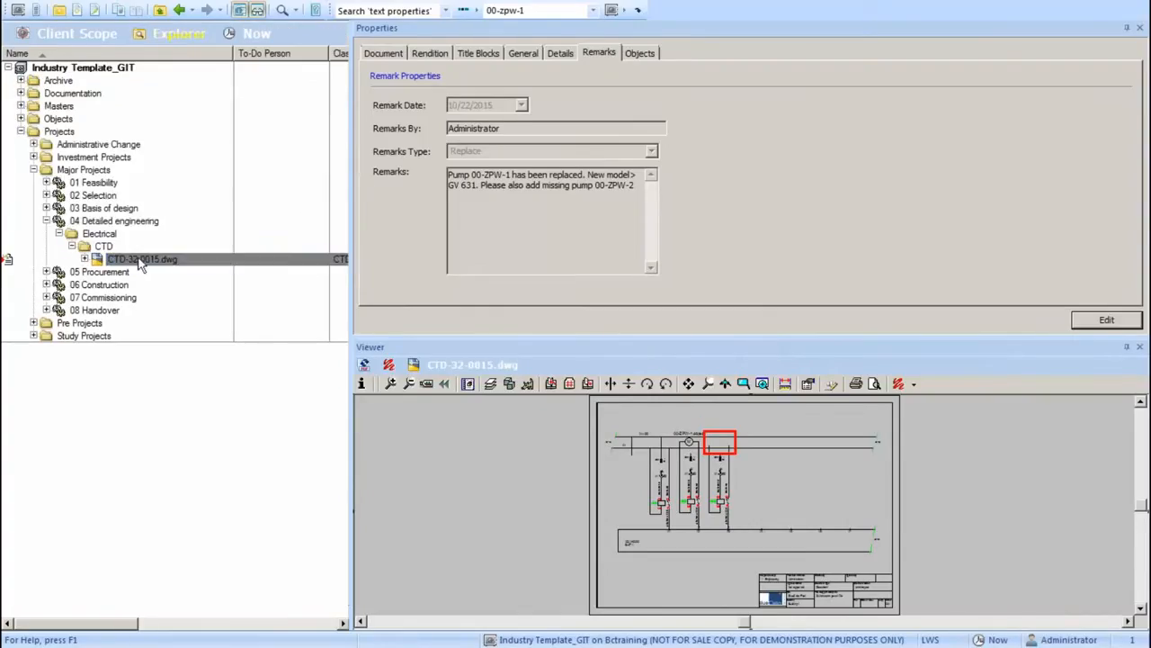
left_click(140, 261)
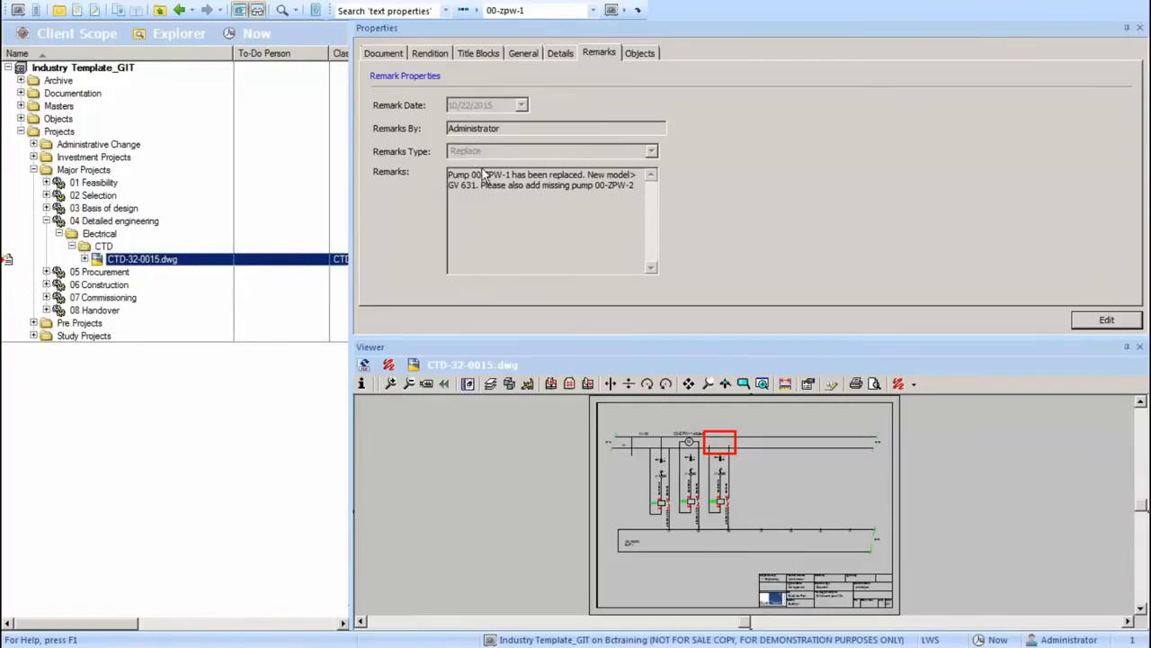
Go from the drawing's linked objects to 00-ZPW-1.object and show its tag information.
left_click_drag(471, 174, 511, 180)
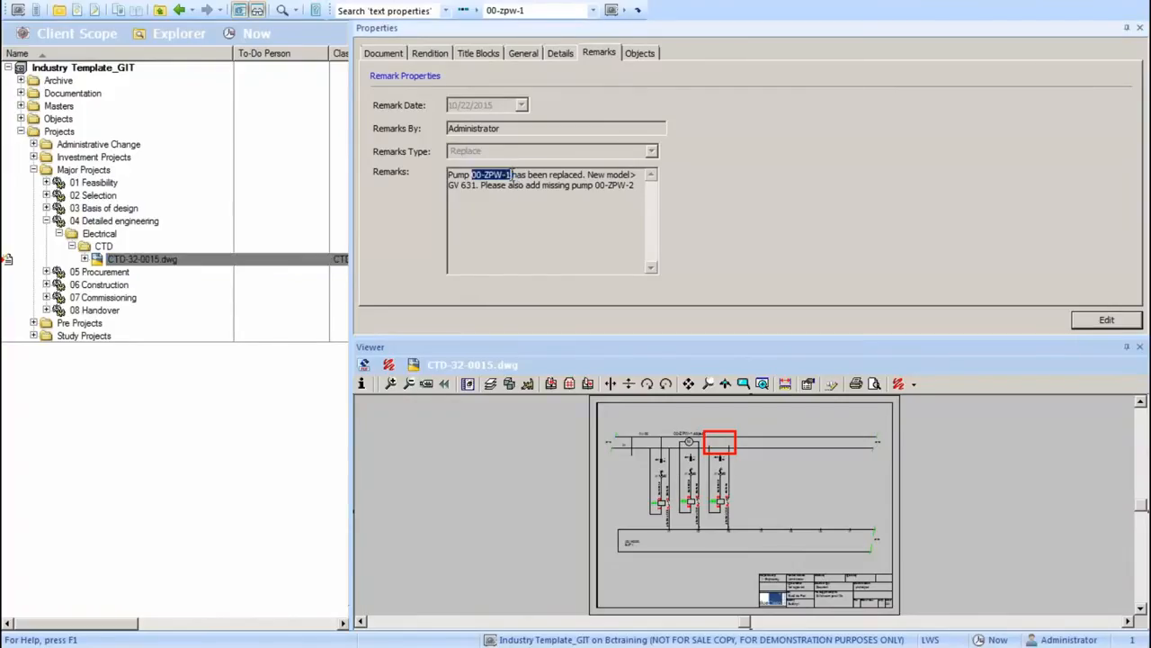
left_click(640, 54)
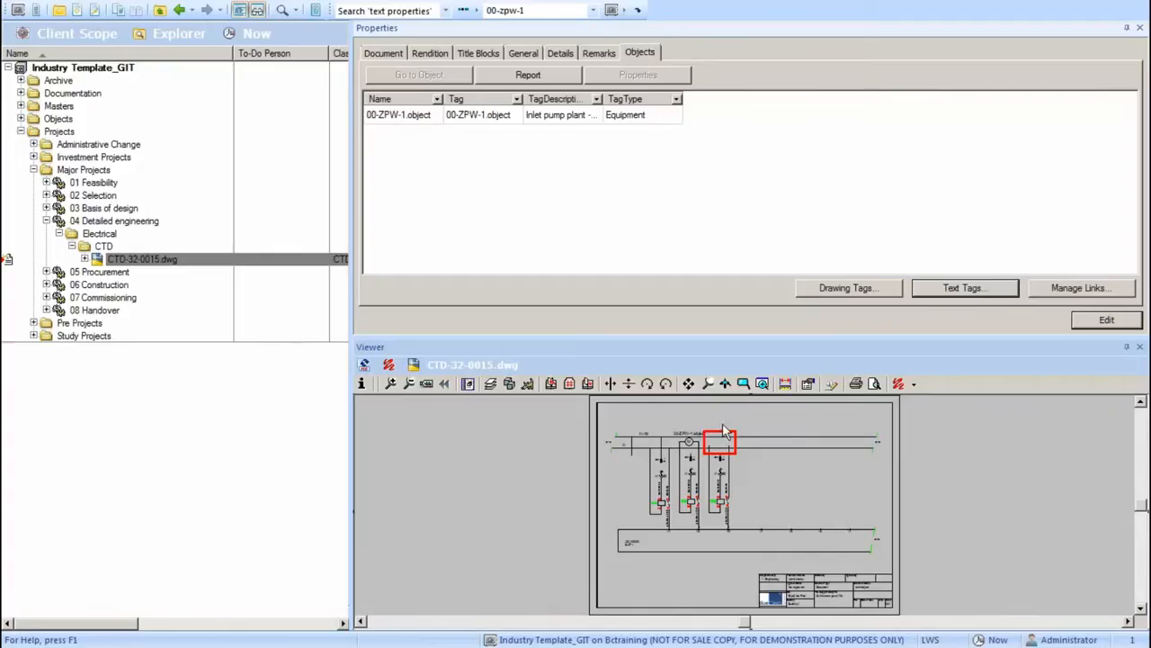
left_click(484, 120)
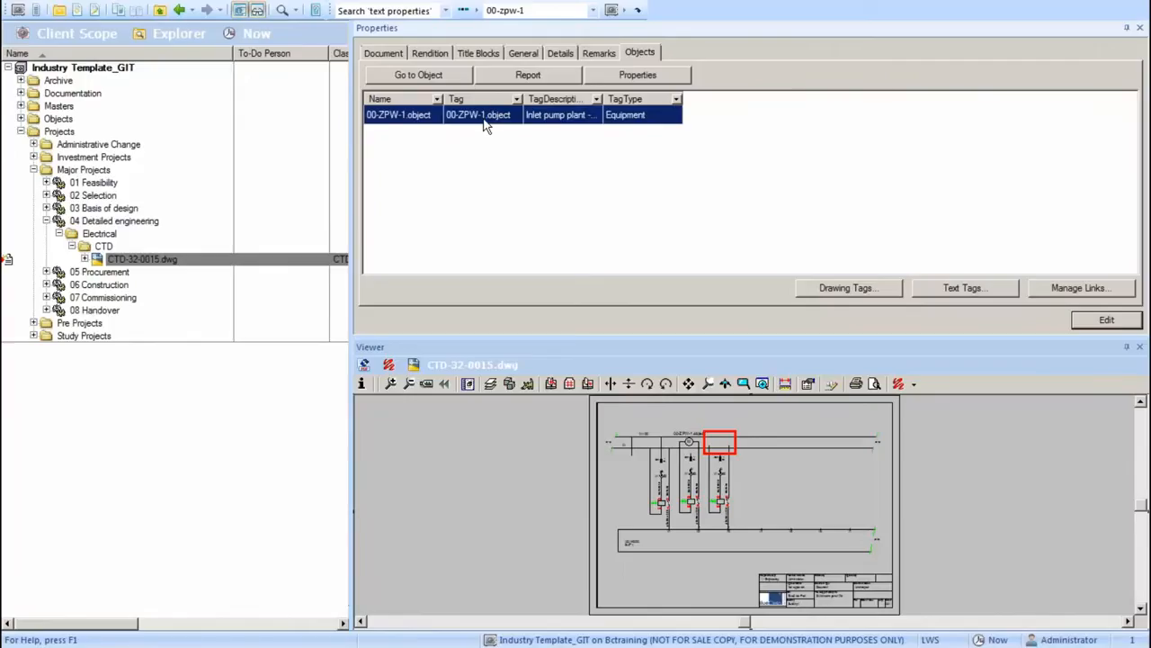
double_click(486, 125)
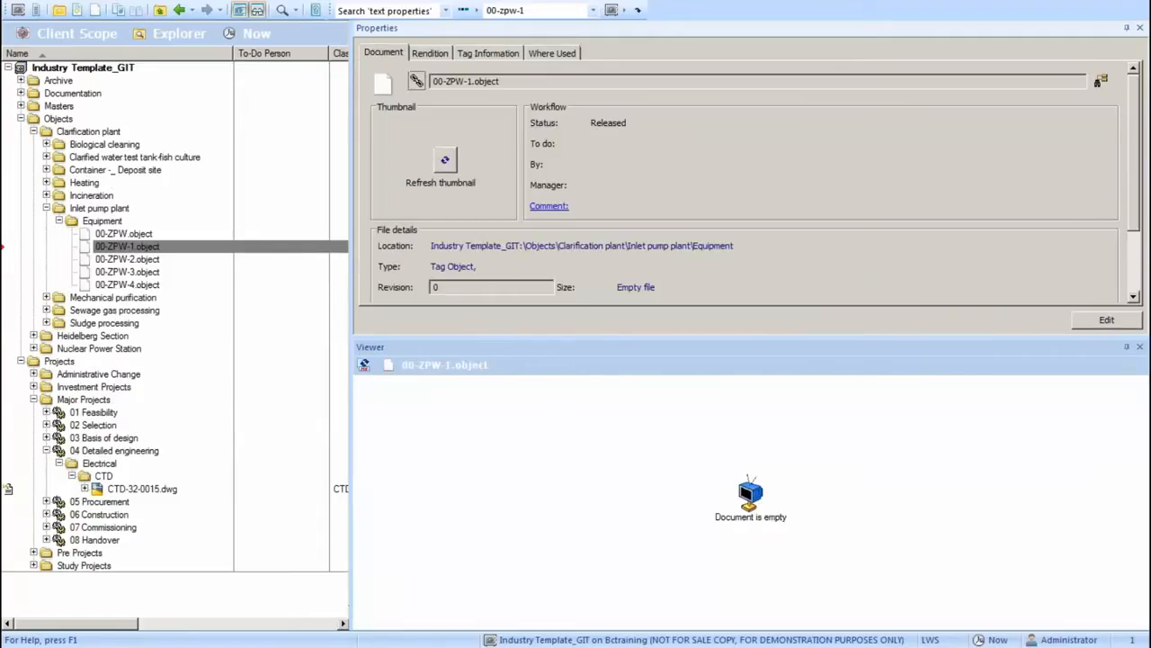
left_click(480, 56)
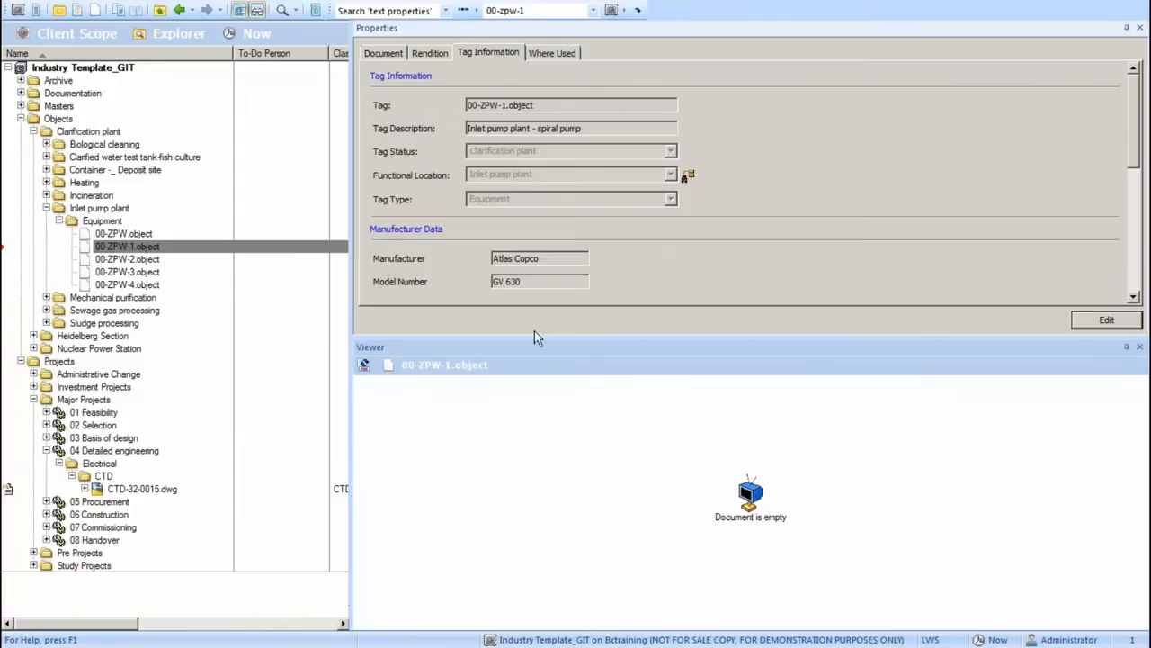
Set the model number of 00-ZPW-1.object to GV 631 and save the properties.
left_click_drag(527, 338, 531, 508)
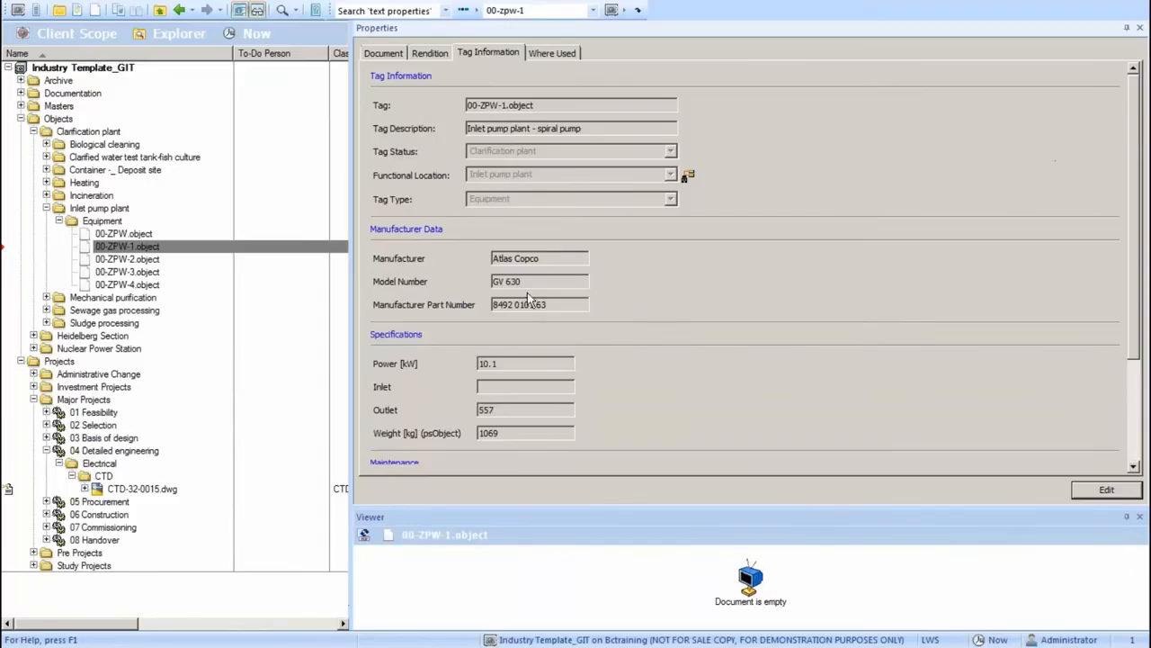
double_click(501, 284)
left_click(1126, 491)
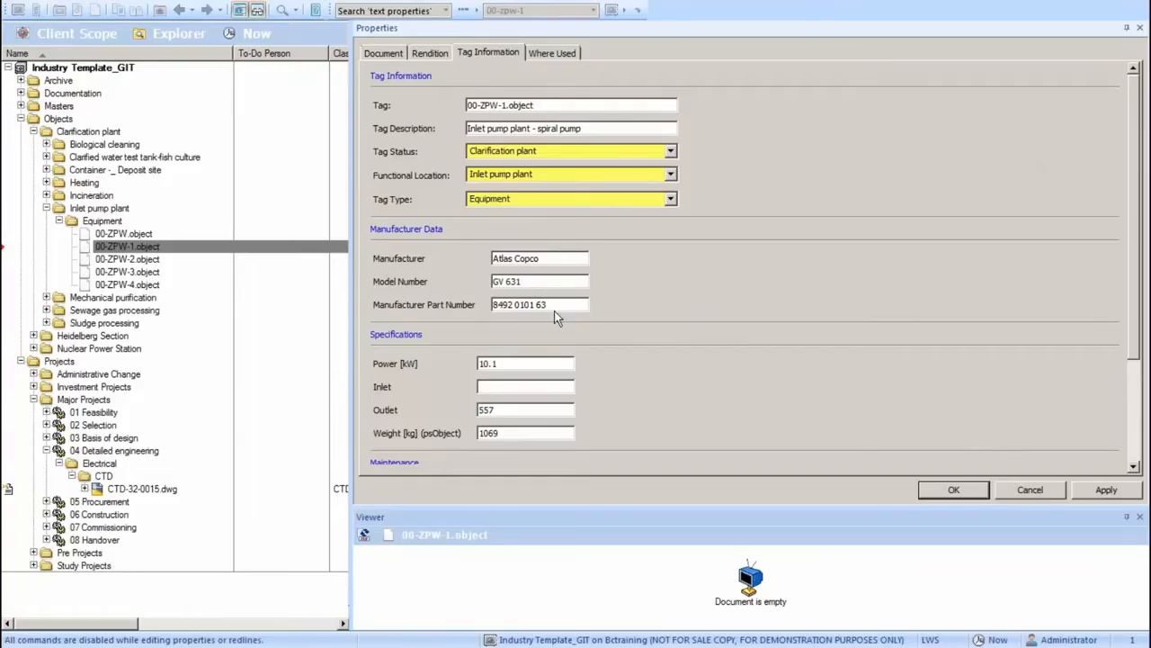
key("Return")
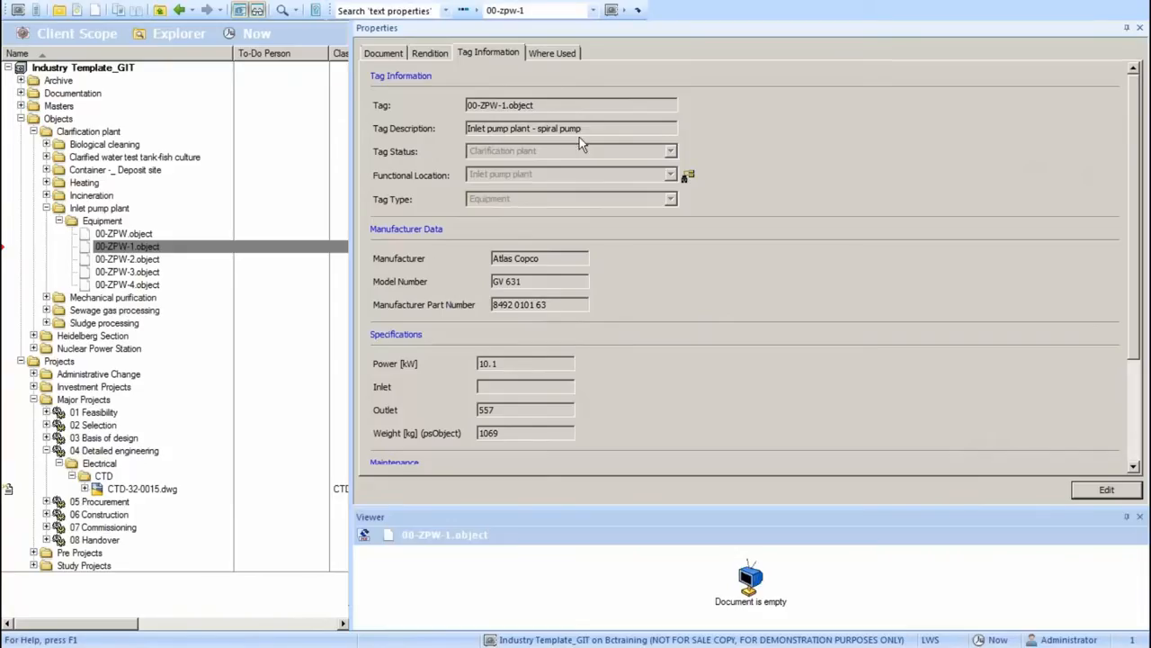
Select the project copy of CTD-32-0015.dwg and examine the redlined area beside the 00-ZPW-1 motor in an enlarged viewer.
left_click(143, 488)
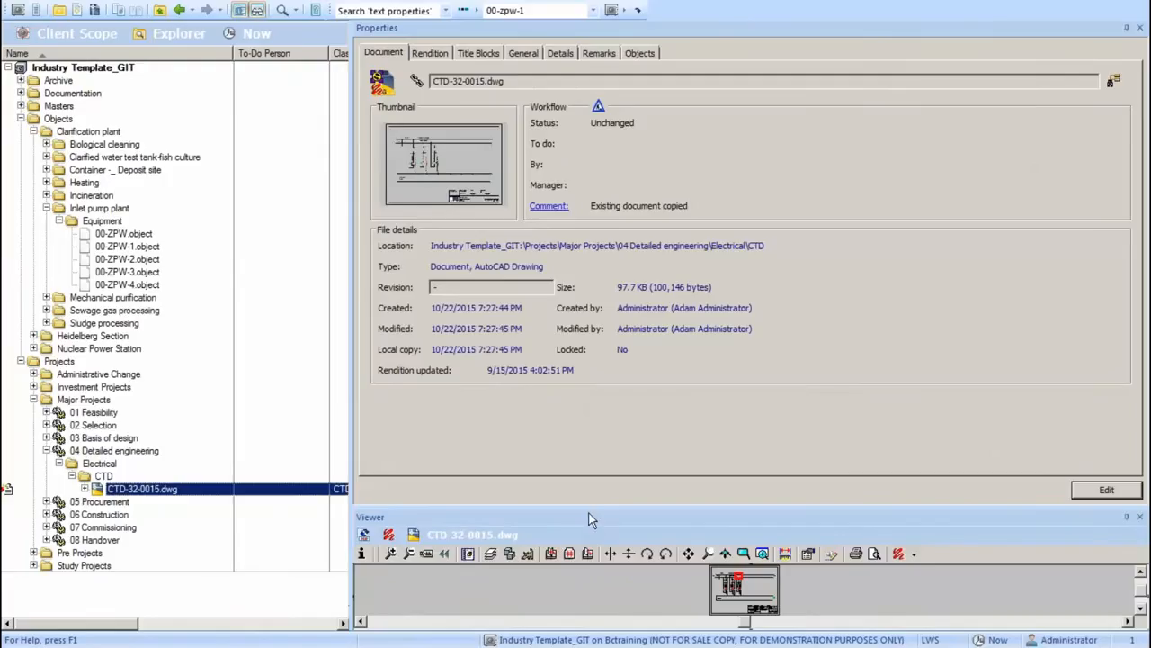
left_click_drag(589, 509, 590, 290)
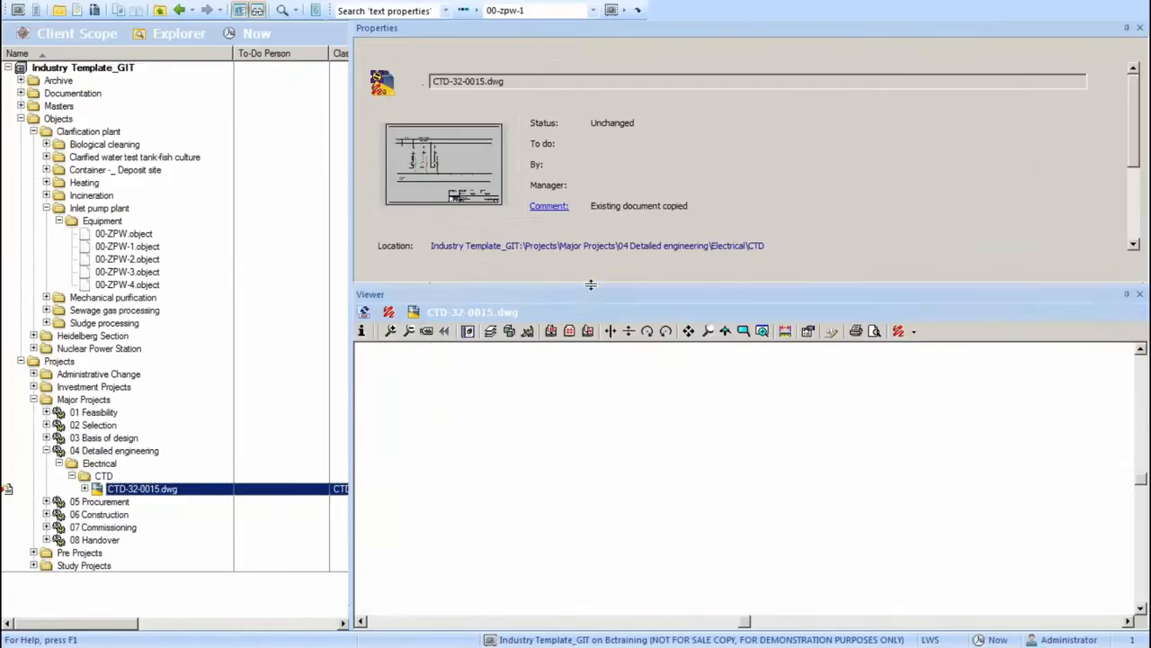
scroll(745, 481, "up", 5)
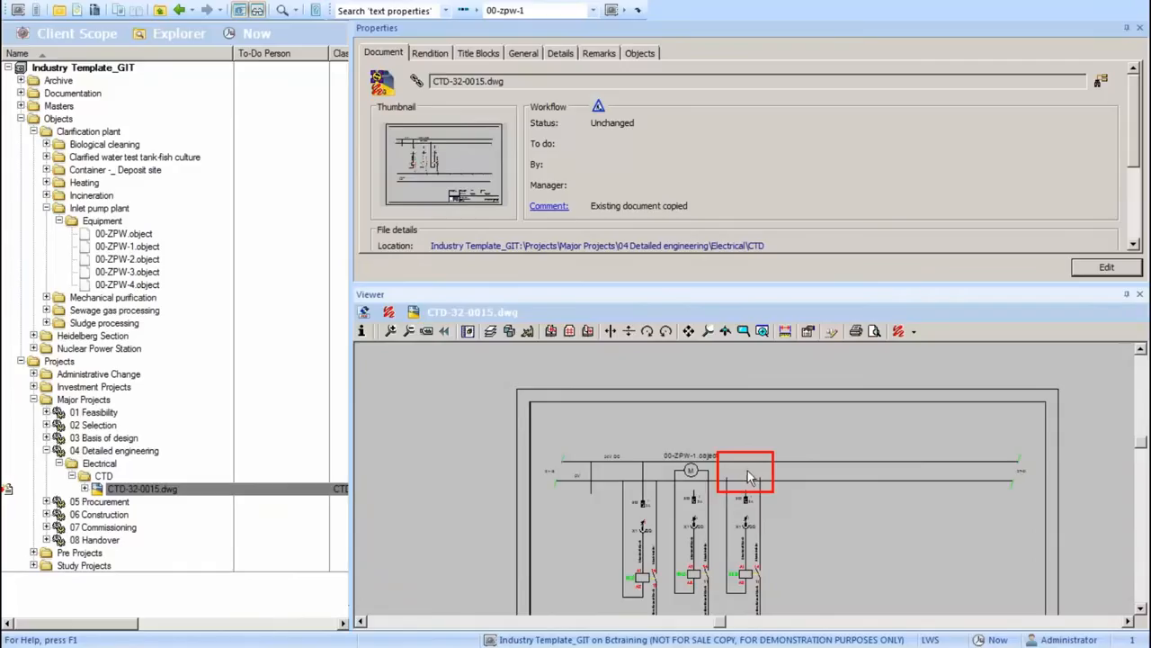
Run the Start Change workflow transition on the CTD-32-0015.dwg project copy and open the drawing for editing in AutoCAD.
double_click(218, 490)
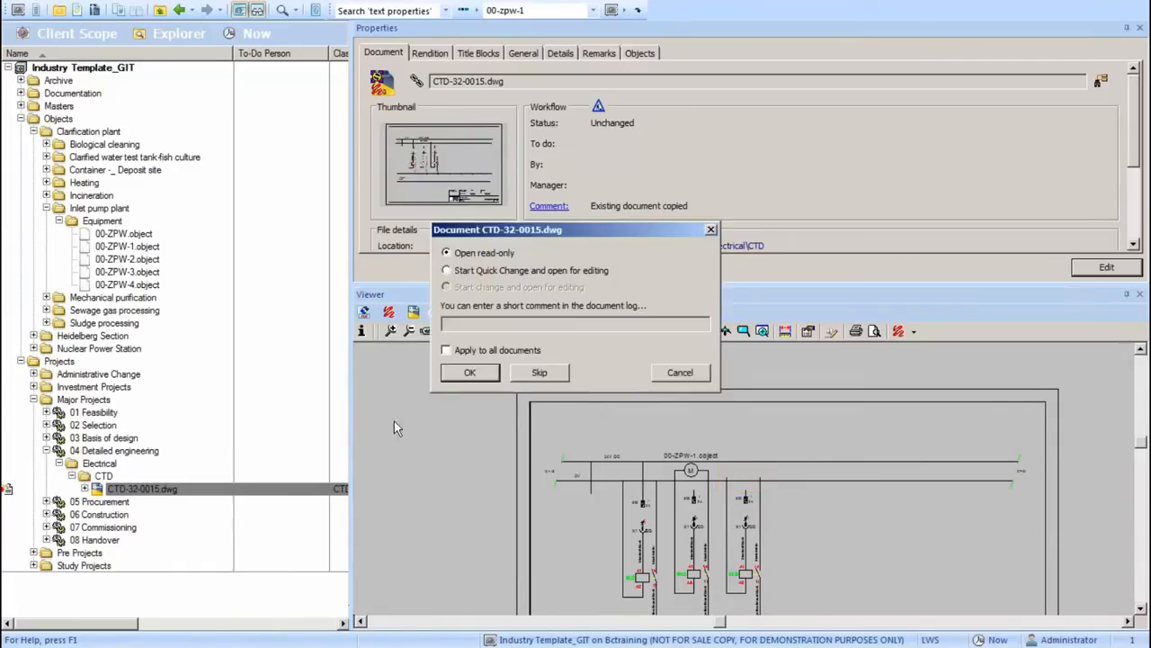
left_click(679, 373)
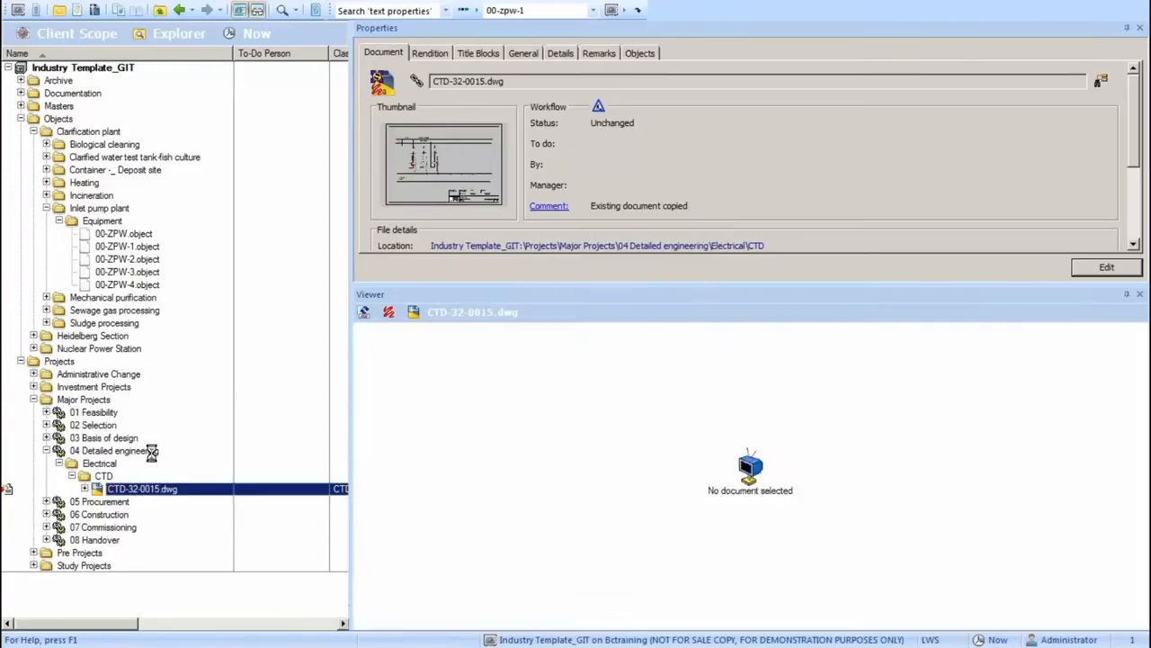
right_click(167, 492)
mouse_move(296, 287)
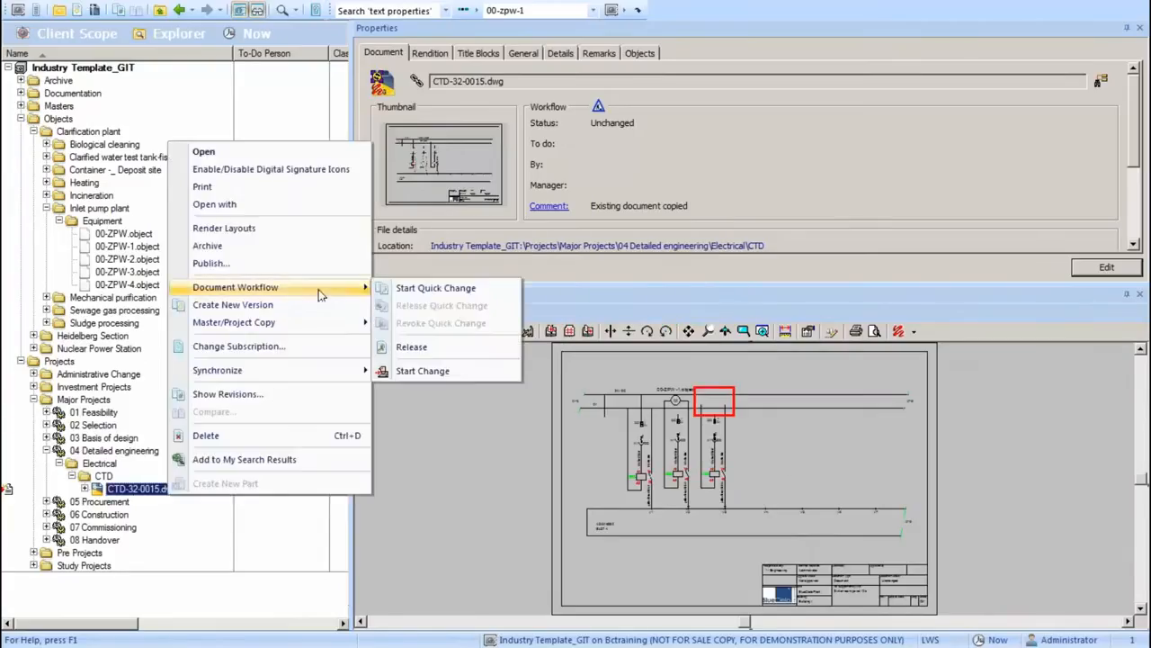
left_click(423, 373)
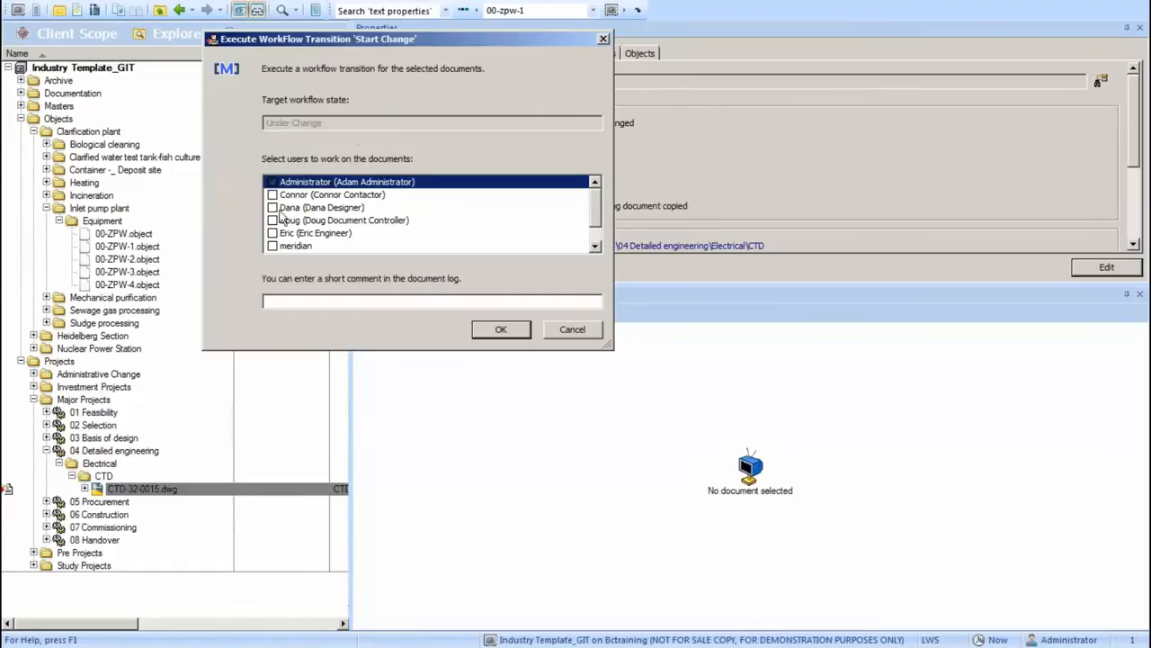
left_click(501, 330)
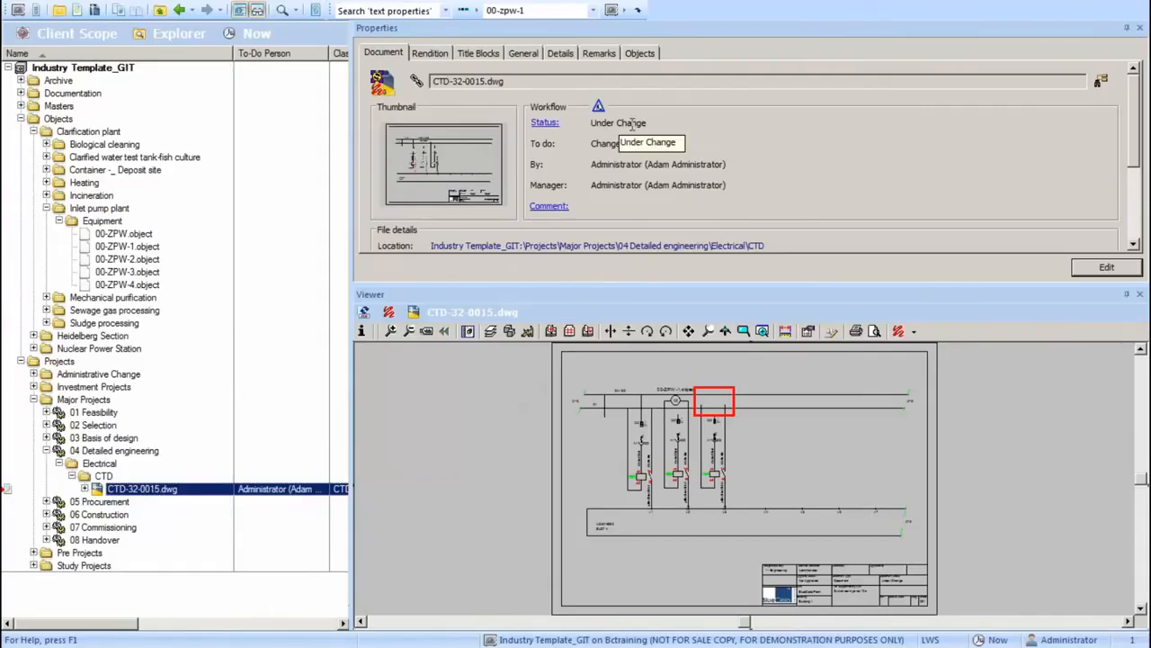
double_click(241, 493)
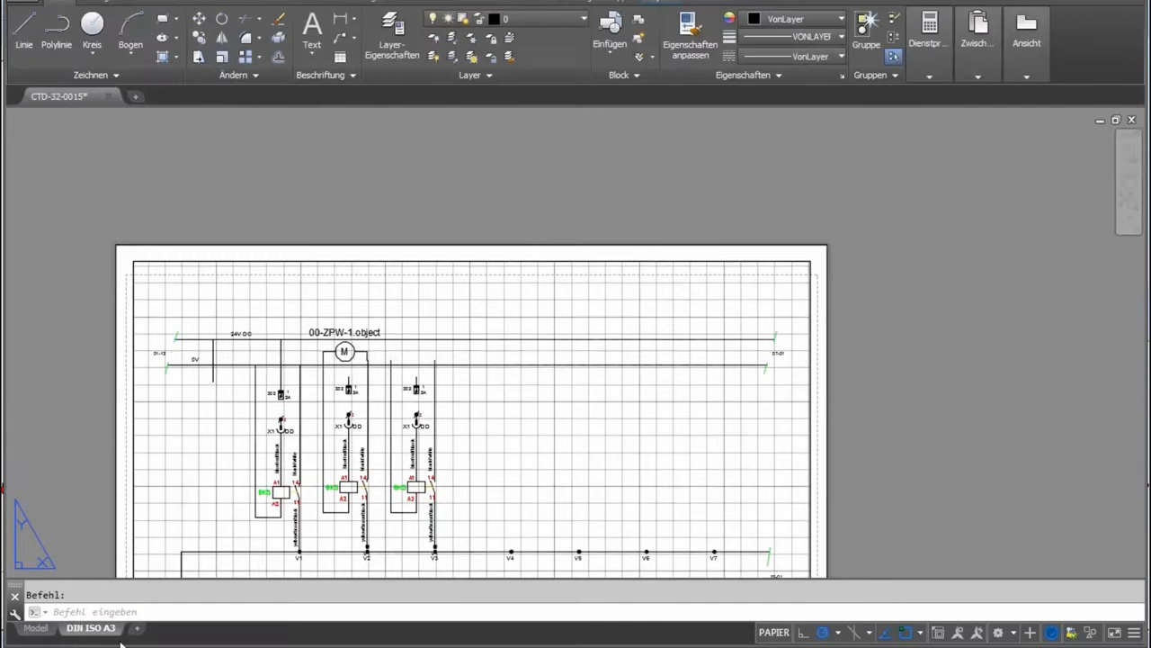
Cut the 00-ZPW-1.object motor symbol together with its connection lines on both sides from the DIN ISO A3 layout.
left_click(39, 627)
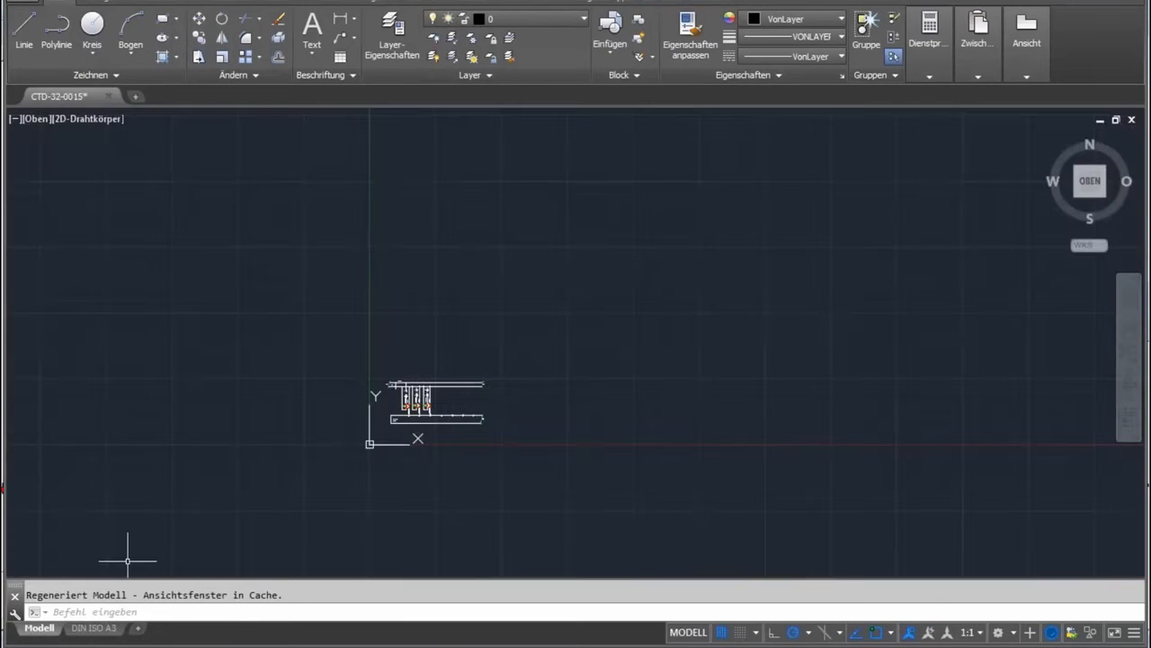
left_click(93, 627)
scroll(367, 360, "up", 5)
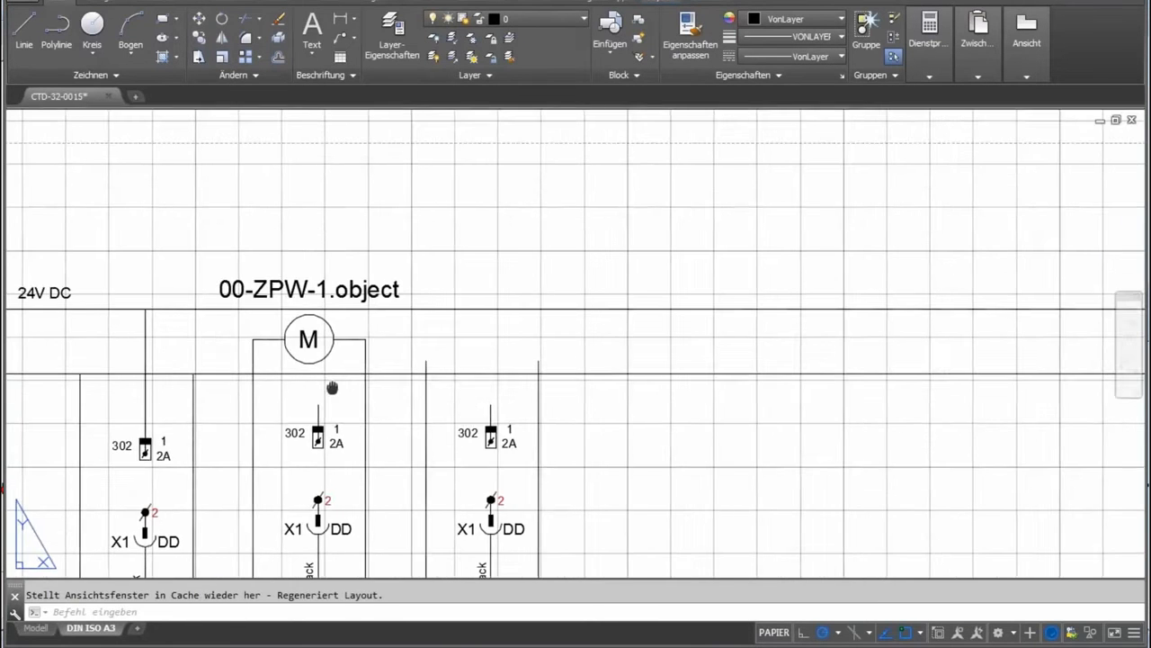
scroll(462, 321, "down", 3)
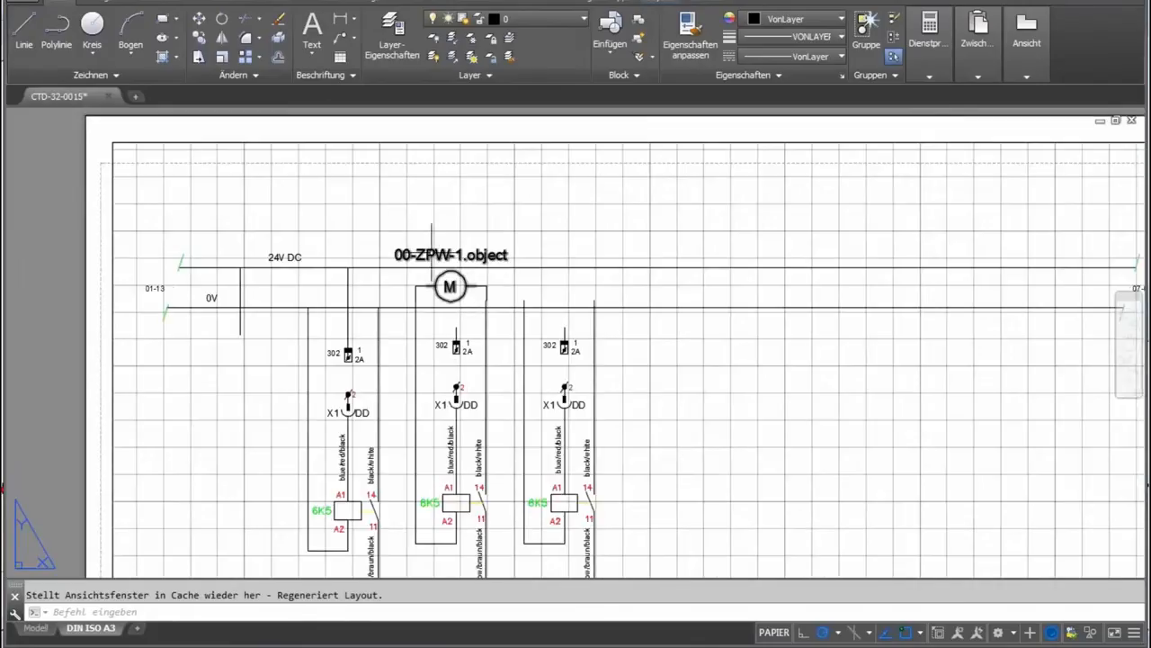
mouse_move(393, 241)
left_mouse_down()
mouse_move(530, 344)
mouse_move(517, 315)
mouse_move(483, 289)
left_mouse_up()
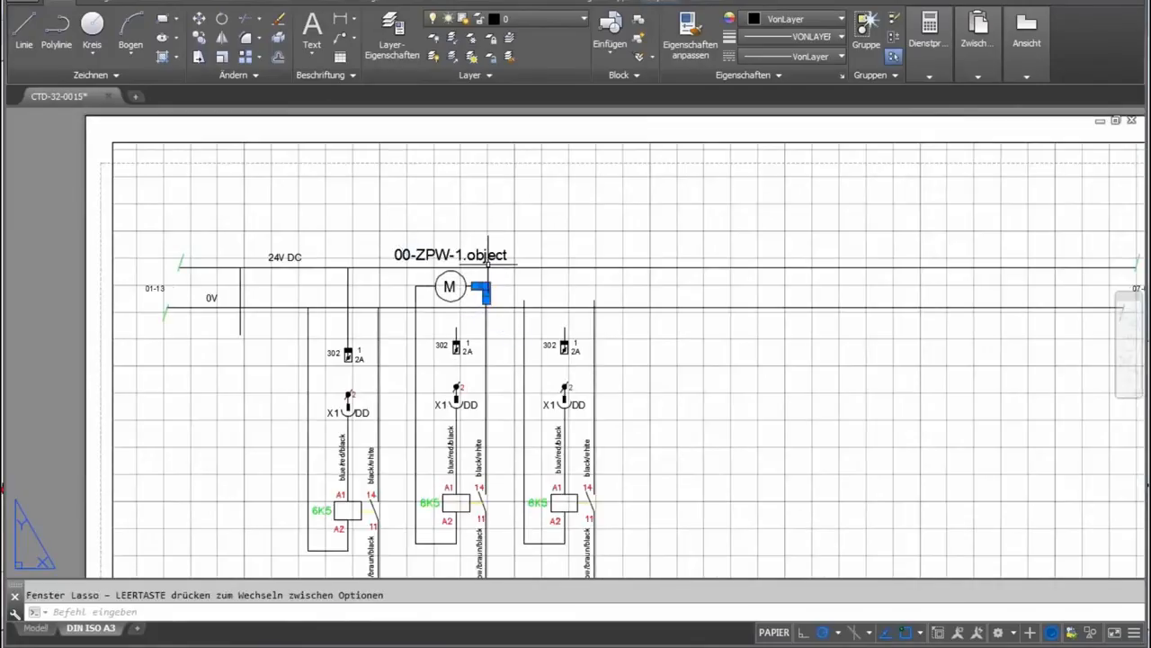
key("Escape")
mouse_move(373, 227)
left_mouse_down()
mouse_move(576, 309)
mouse_move(419, 315)
mouse_move(395, 270)
mouse_move(515, 224)
mouse_move(506, 228)
left_mouse_up()
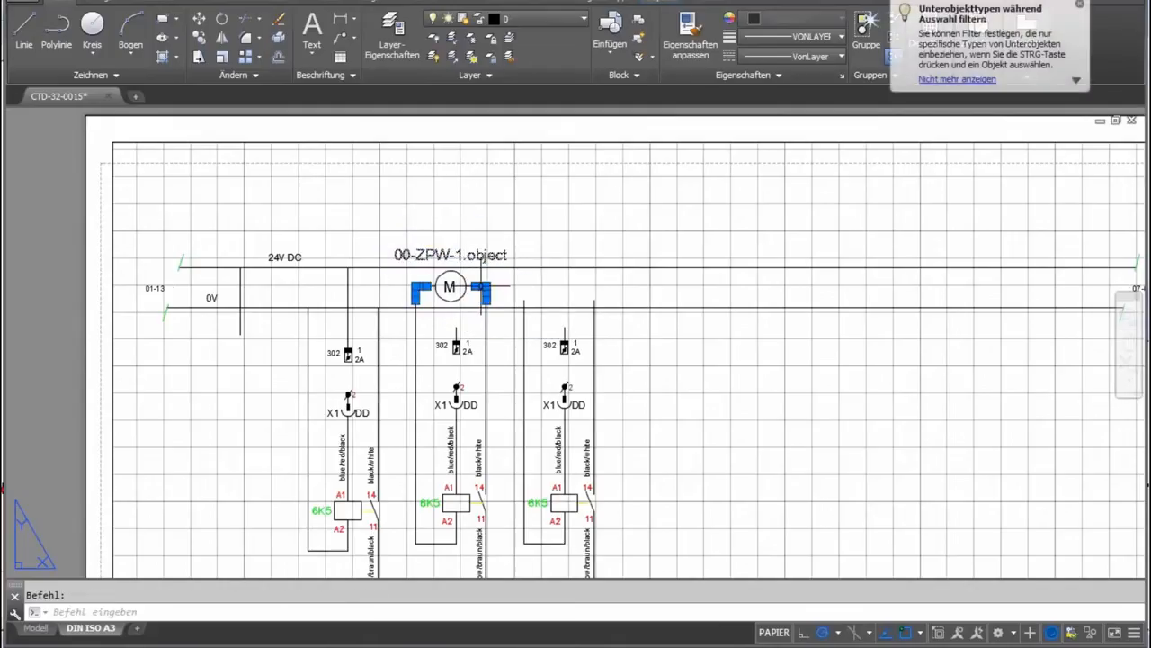
scroll(460, 286, "down", 6)
scroll(460, 287, "up", 6)
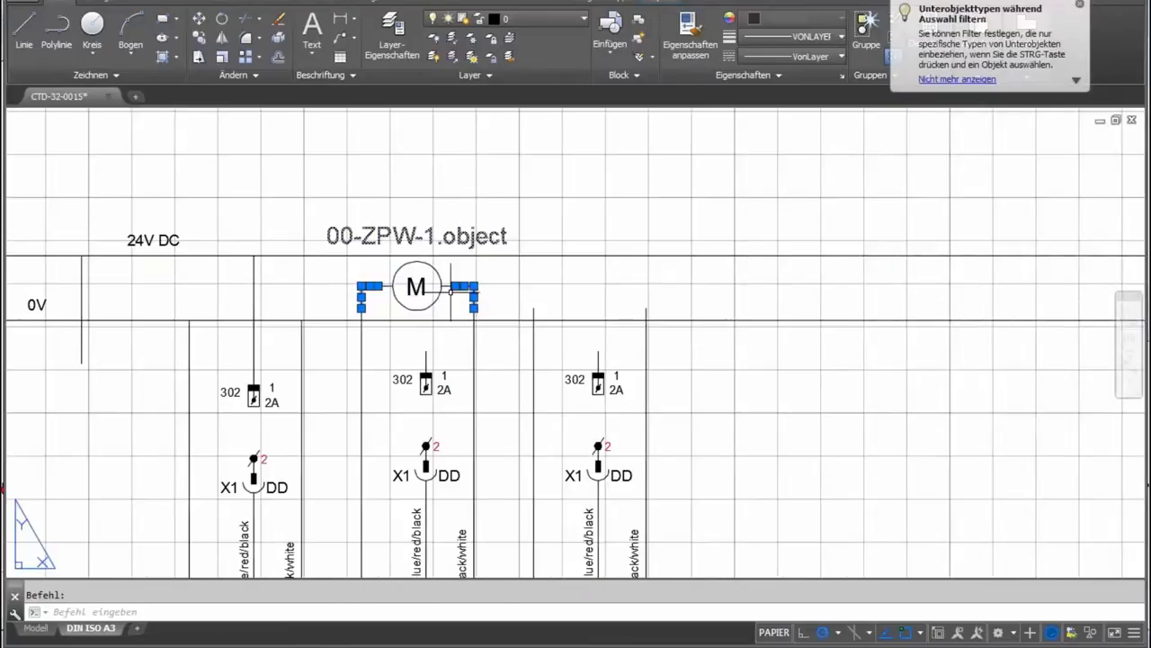
left_click(458, 286)
left_click(419, 274)
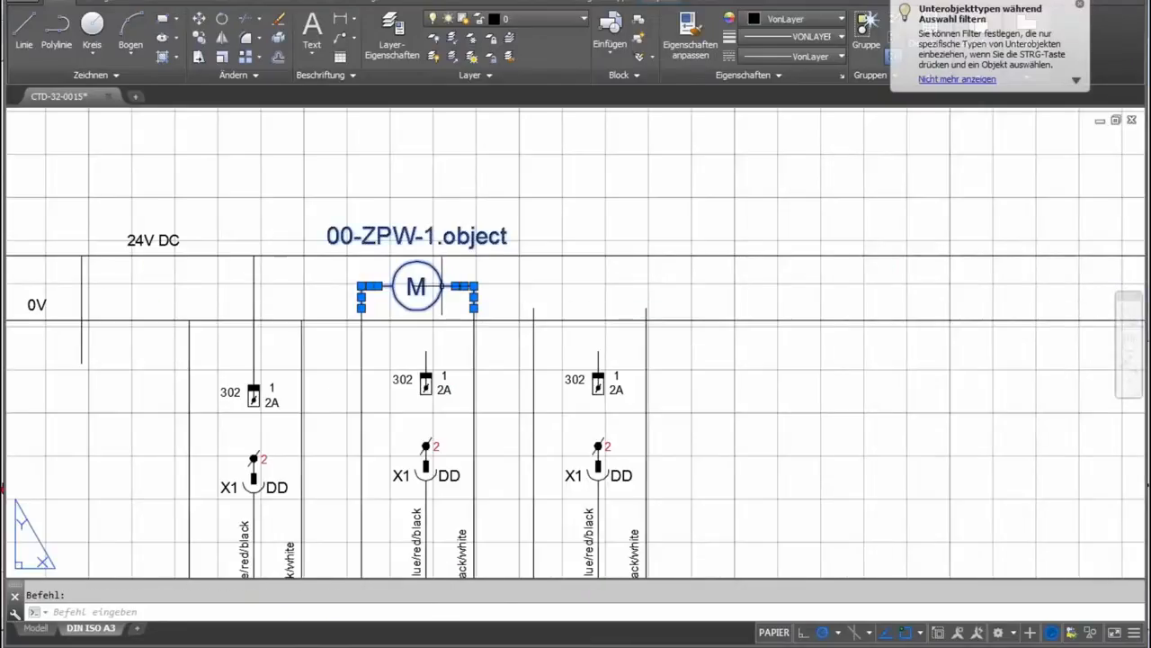
key("ctrl+x")
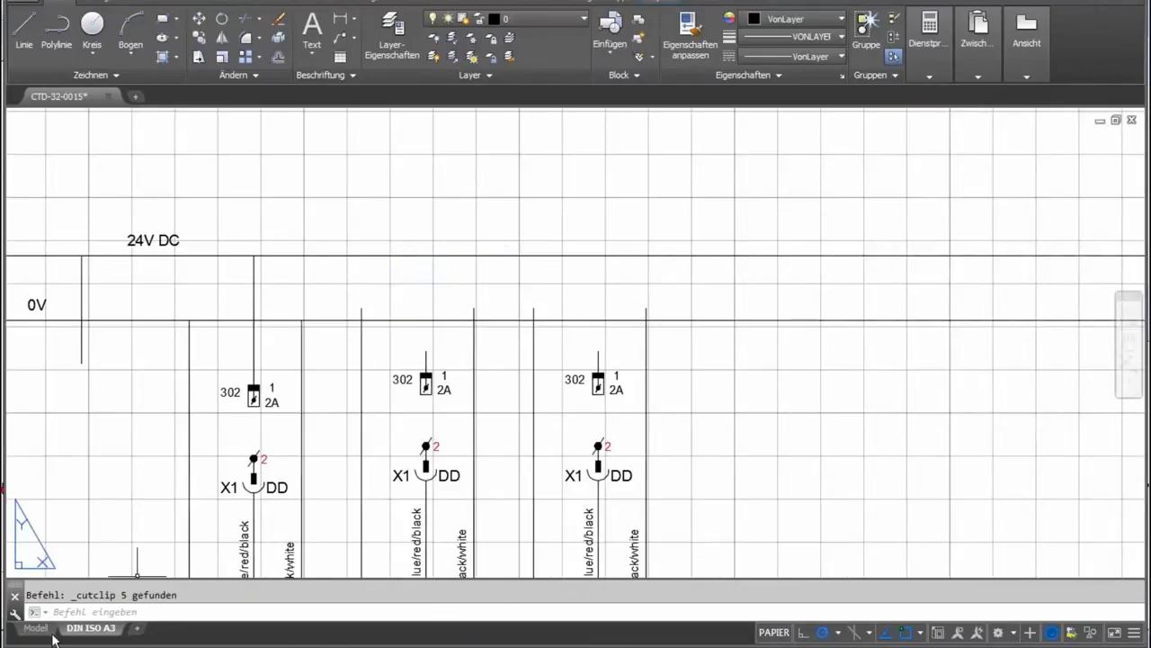
Paste the cut motor symbol with its connection lines into model space above the 24V DC line.
left_click(40, 628)
scroll(378, 412, "up", 5)
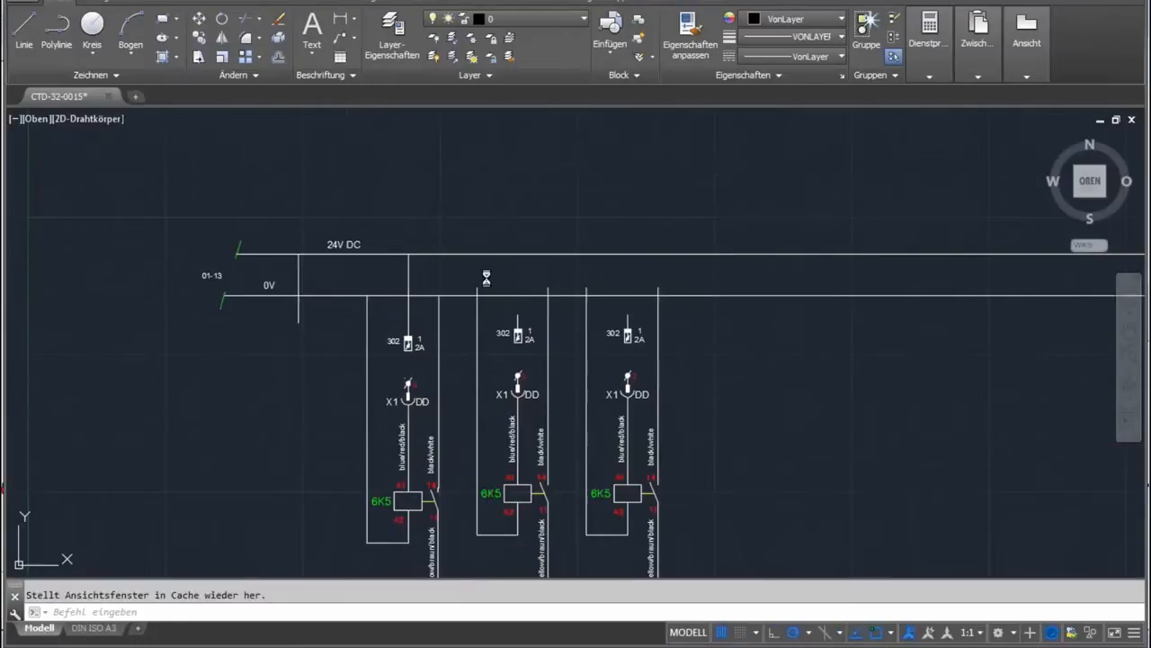
key("ctrl+v")
left_click(557, 213)
Move the pasted motor symbol and connection lines so their free ends meet the wire ends of the V2 circuit.
left_click(575, 220)
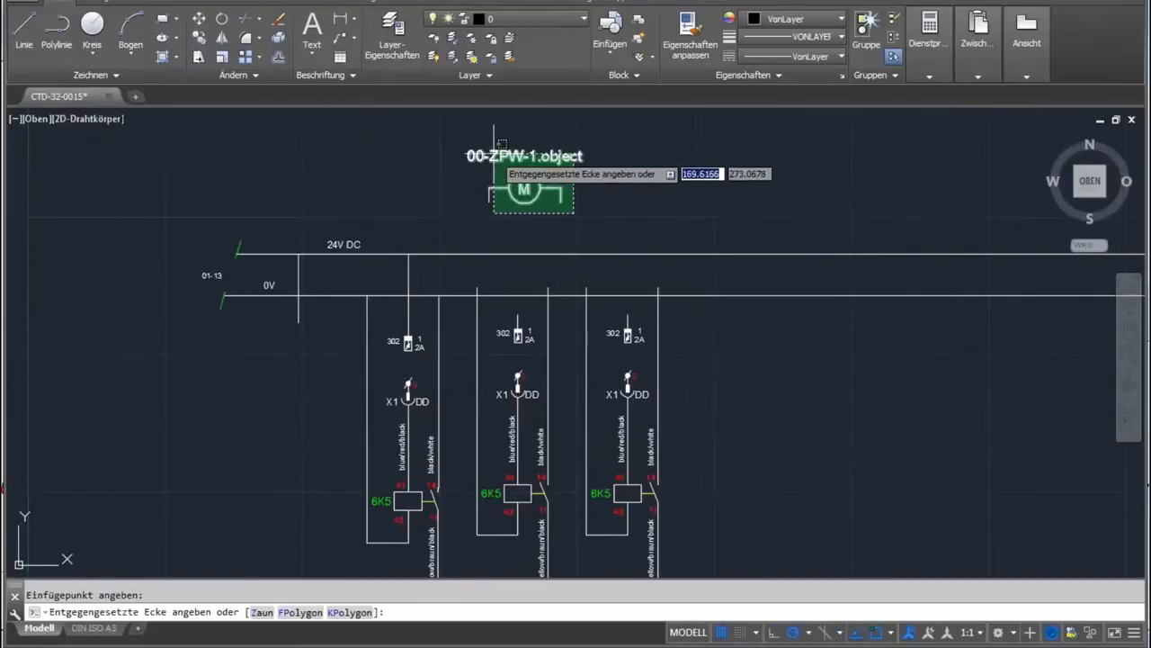
left_click(485, 167)
right_click(525, 175)
left_click(562, 321)
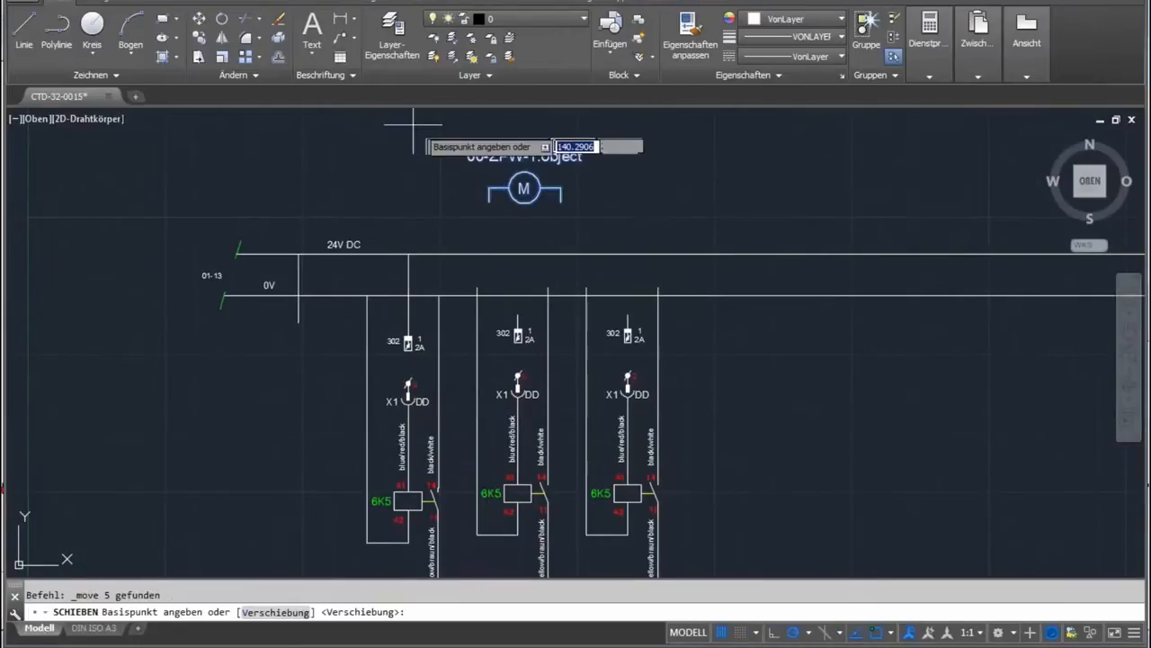
left_click(489, 199)
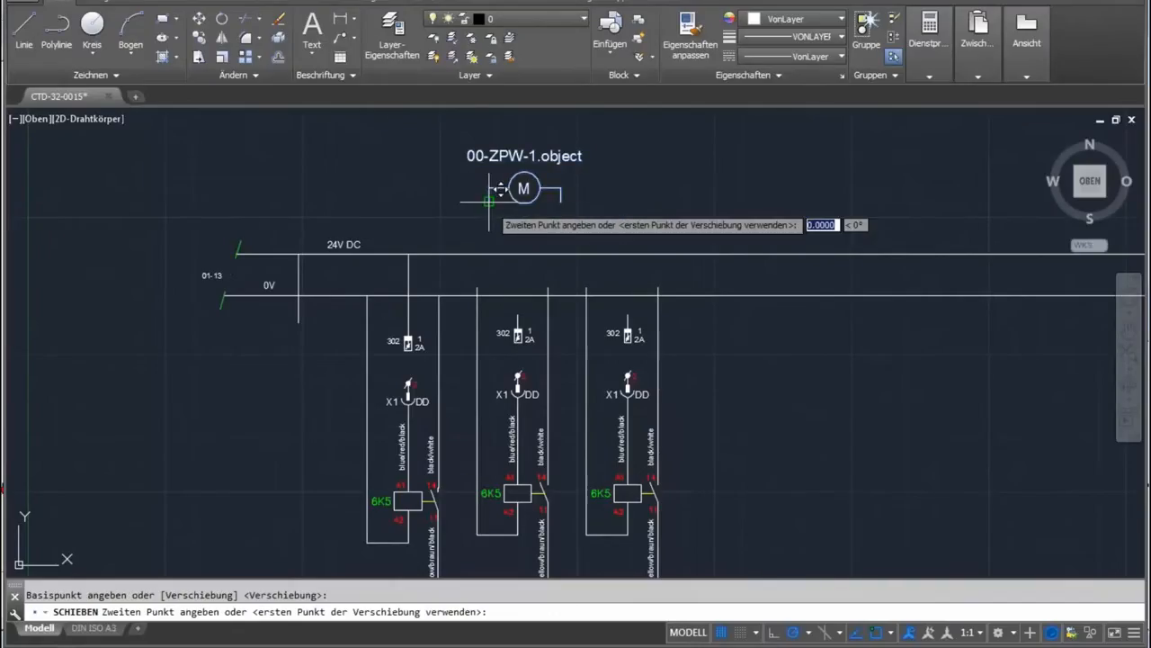
left_click(477, 286)
scroll(581, 287, "down", 2)
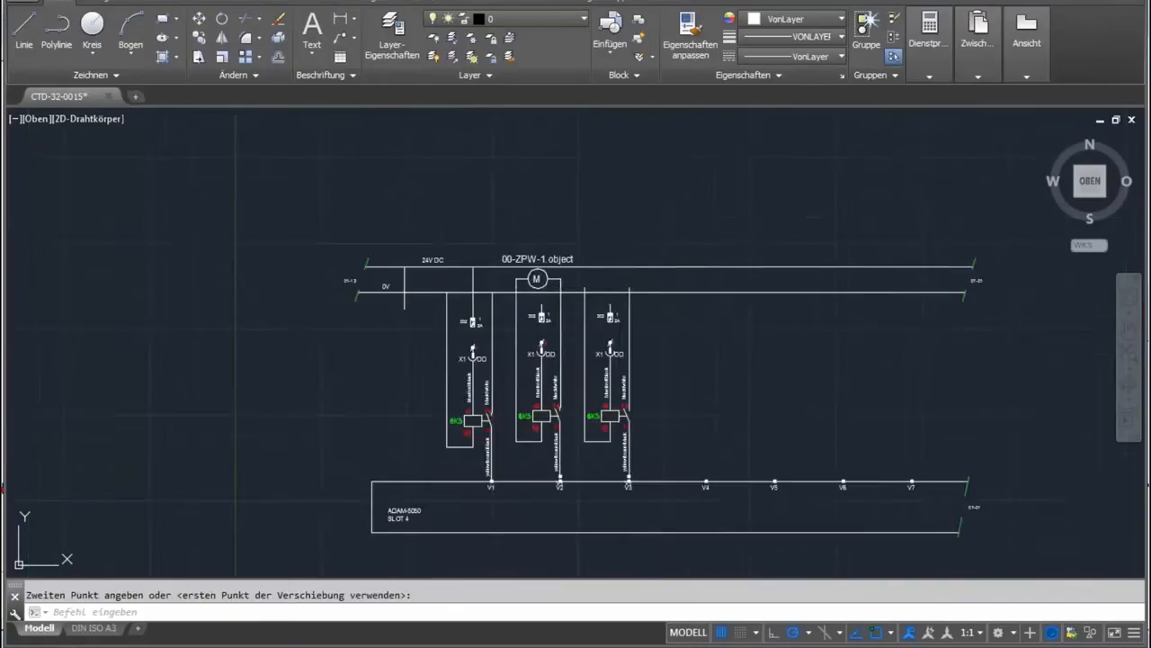
left_click_drag(599, 301, 478, 276)
scroll(477, 275, "up", 2)
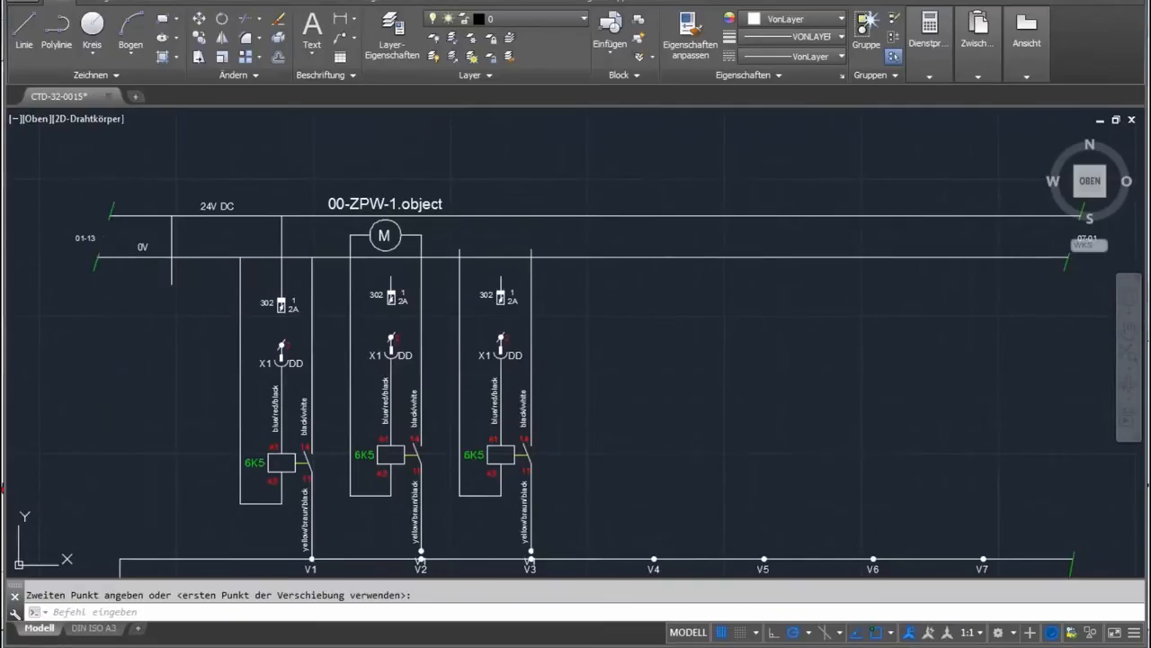
key("alt+Tab")
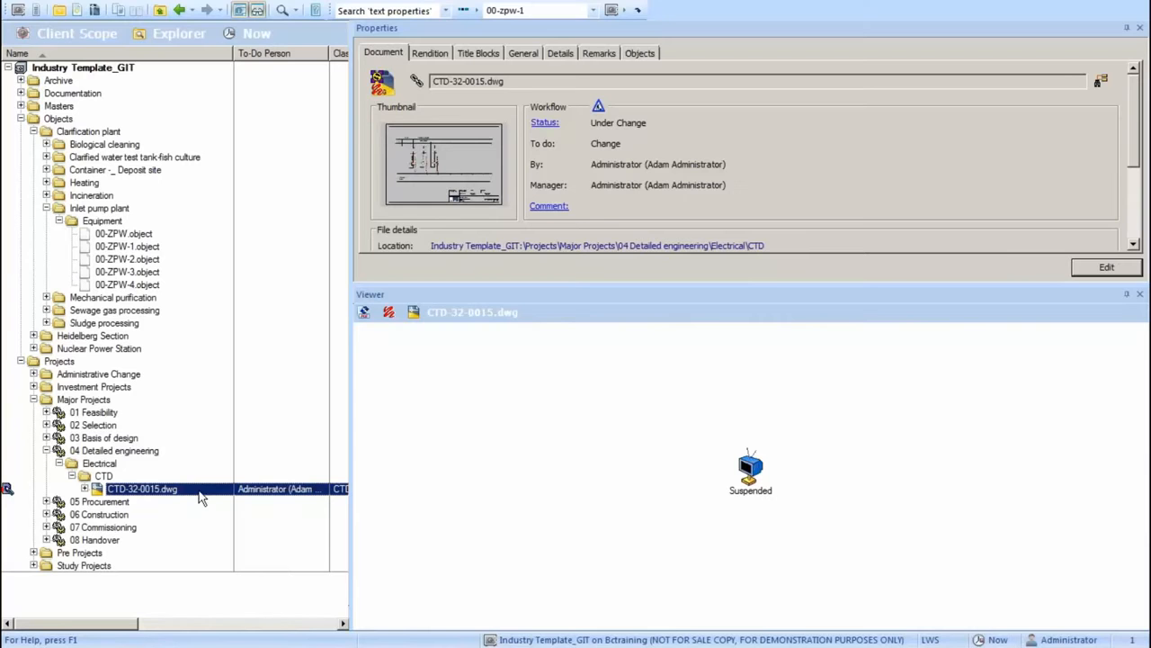
key("alt+Tab")
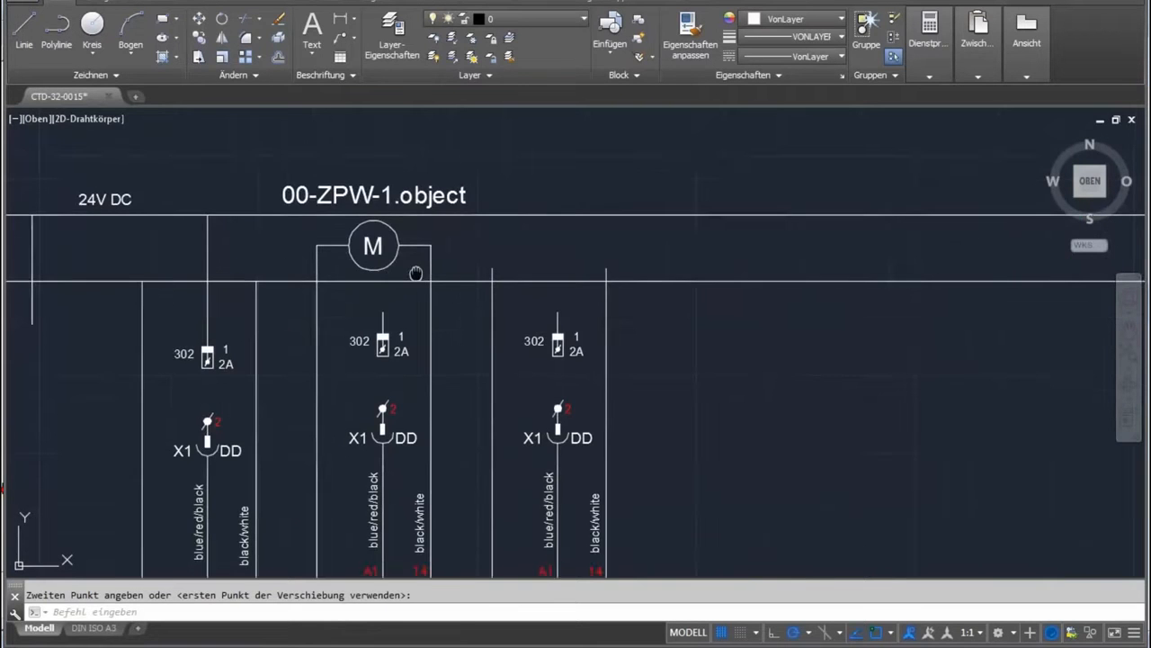
scroll(331, 293, "down", 3)
Copy the 00-ZPW-1.object motor symbol with its connection lines 40 units across onto the open wire ends of the V3 circuit.
left_click(359, 263)
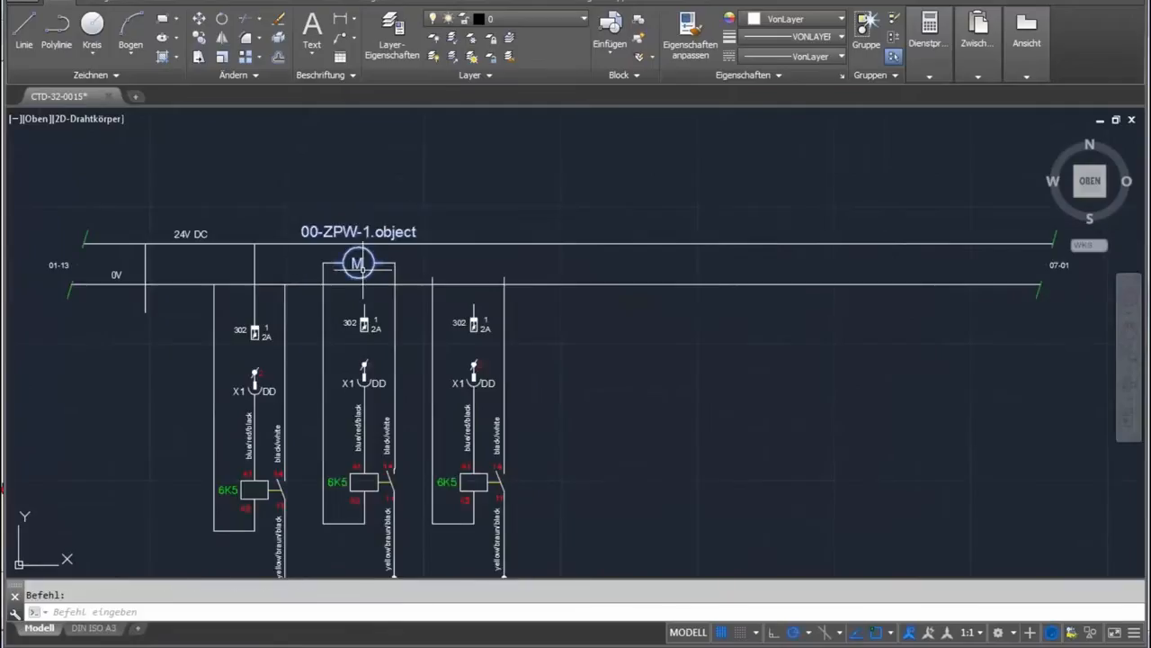
left_click(281, 190)
left_click(413, 286)
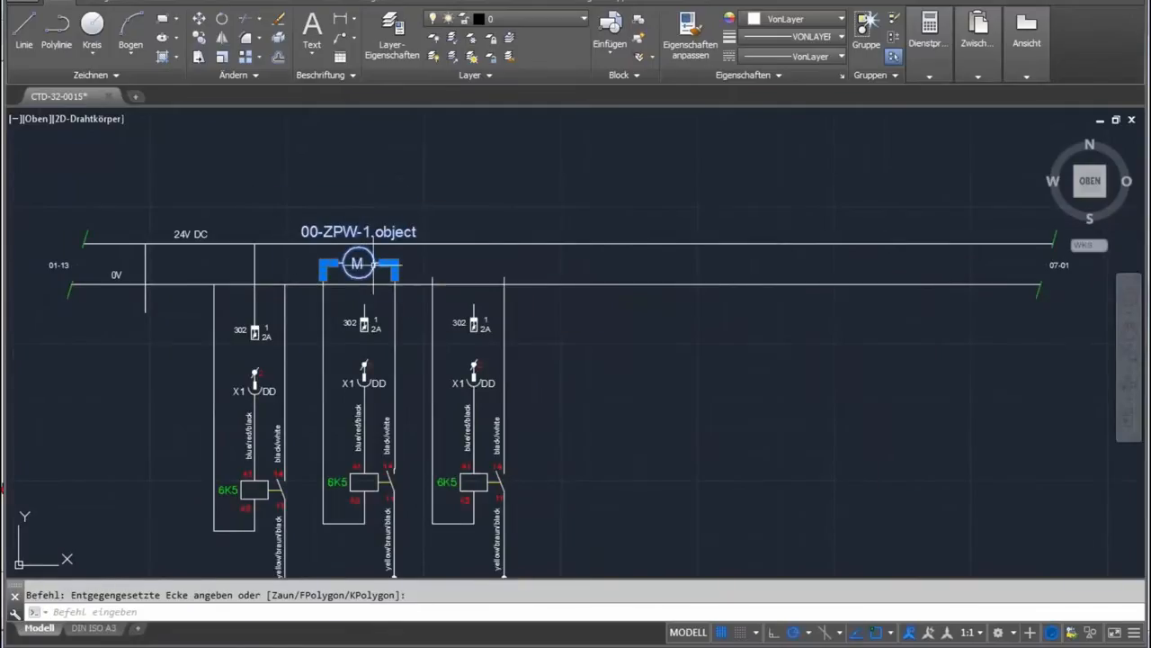
right_click(373, 265)
left_click(428, 395)
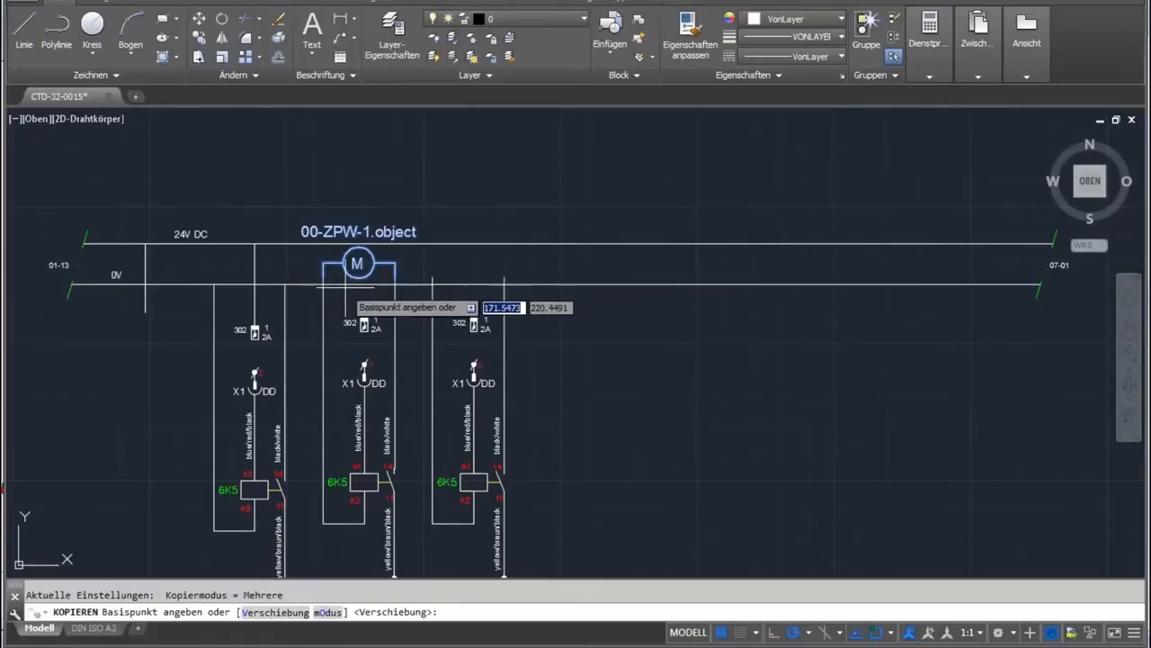
left_click(324, 277)
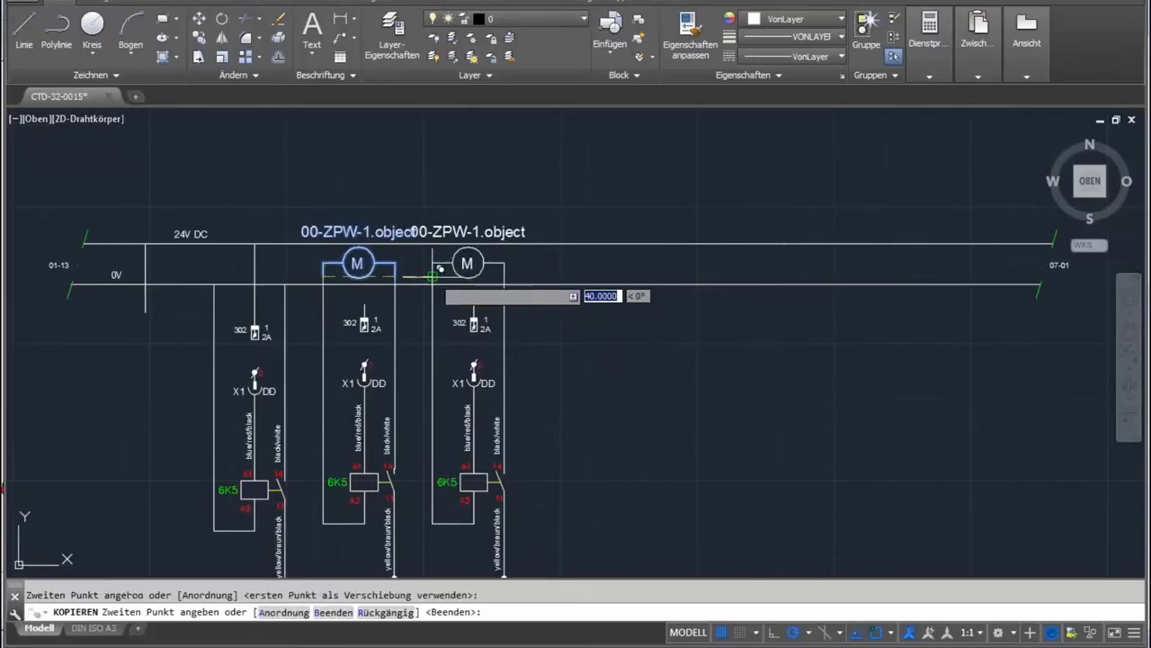
left_click(434, 279)
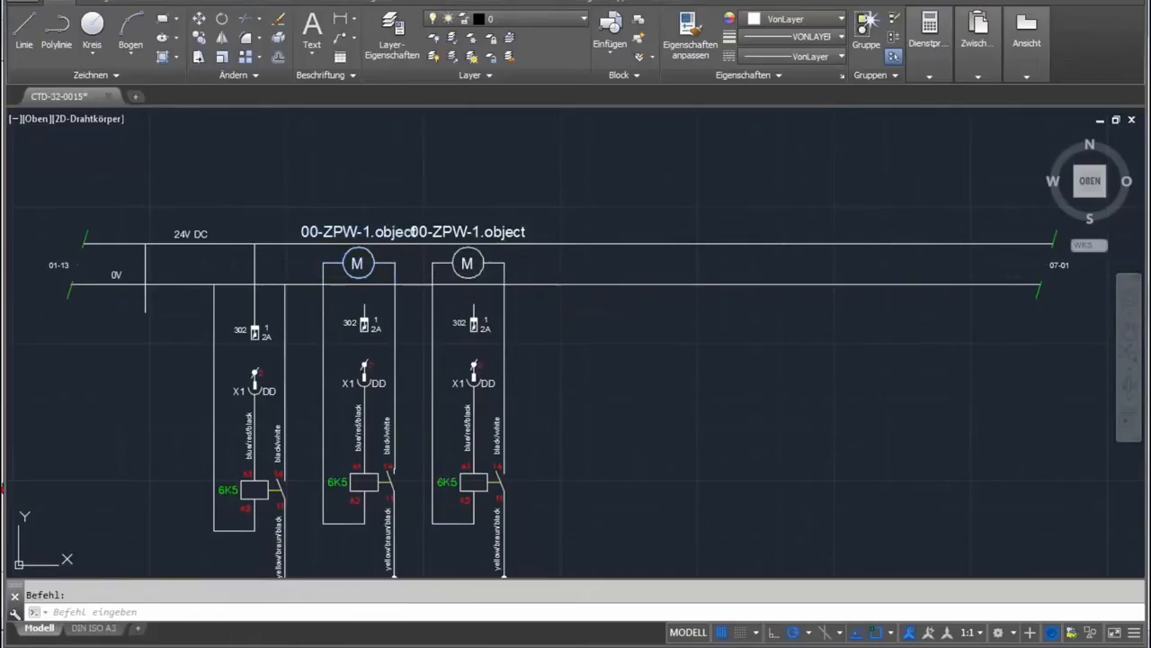
Set the TAG attribute of the copied motor block on the V3 circuit to 00-ZPW-2.object.
double_click(470, 232)
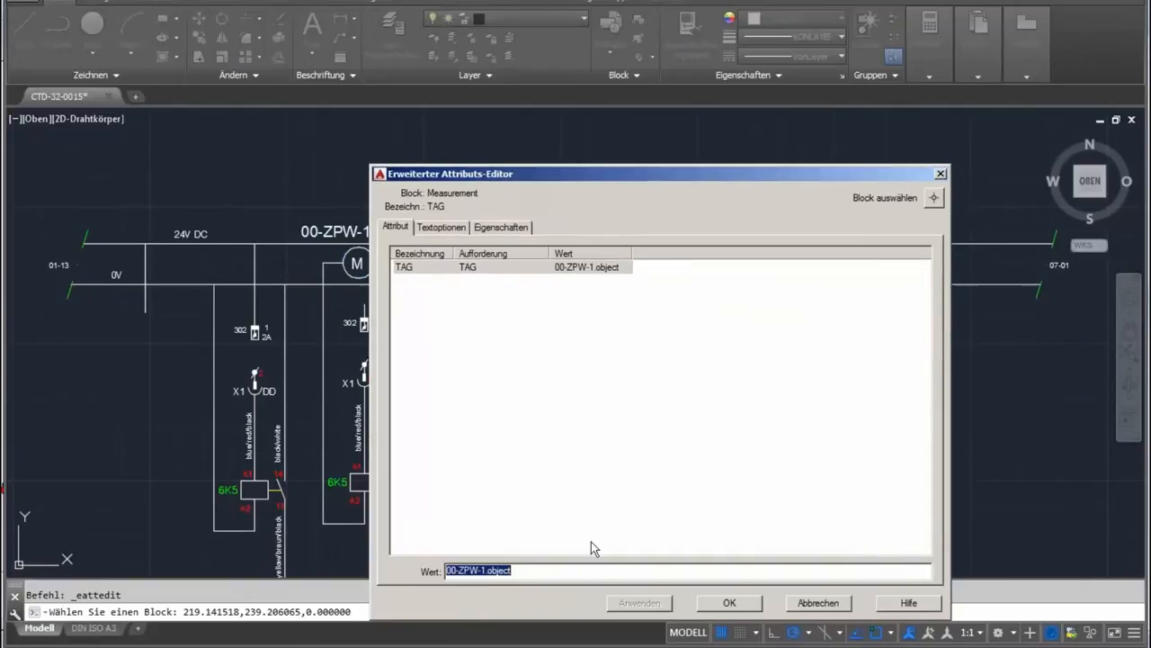
left_click(486, 572)
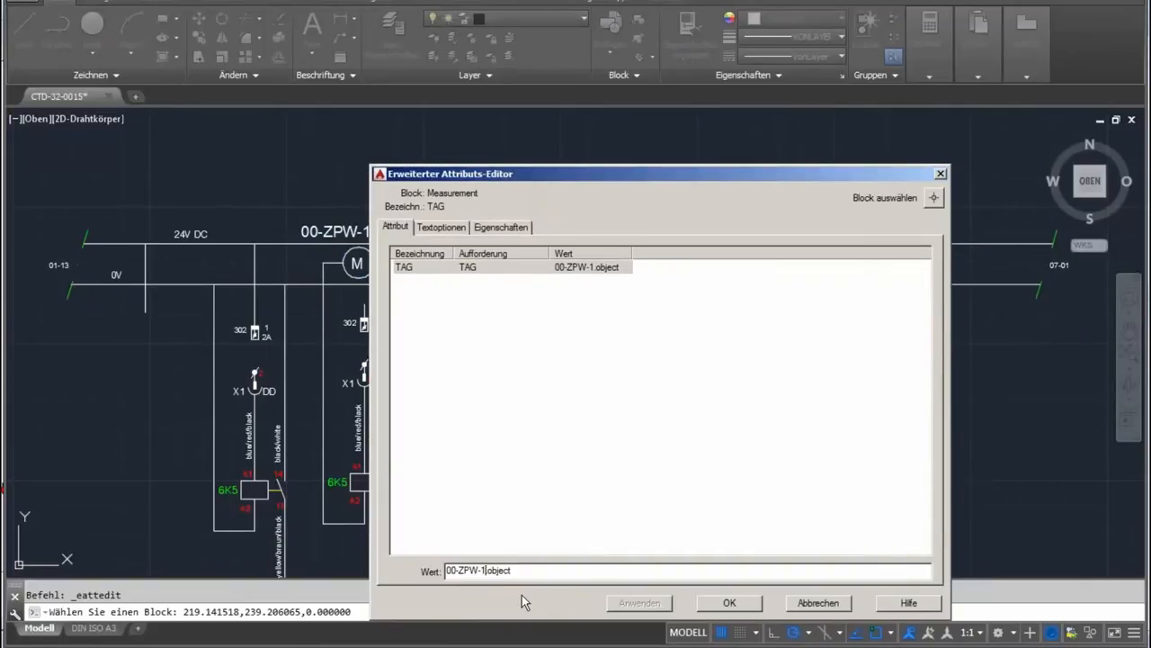
type("2")
left_click(729, 603)
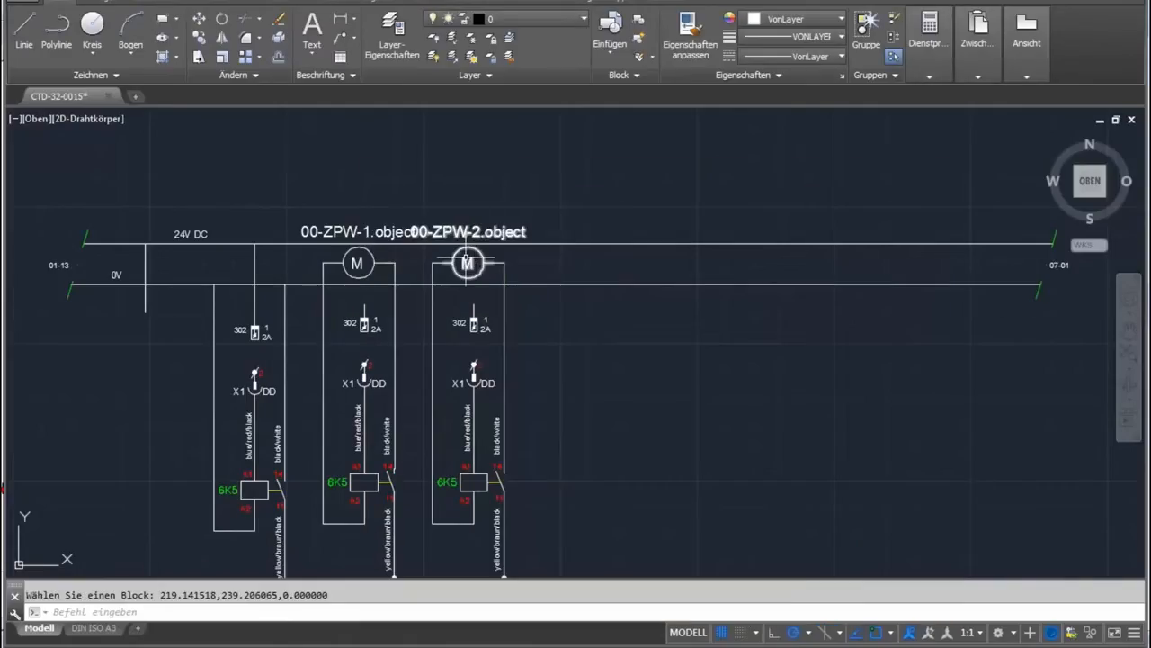
Move the whole 00-ZPW-2 circuit, including its V3 terminal, about 16 units horizontally away from the 00-ZPW-1 circuit.
scroll(527, 293, "down", 2)
scroll(518, 406, "up", 2)
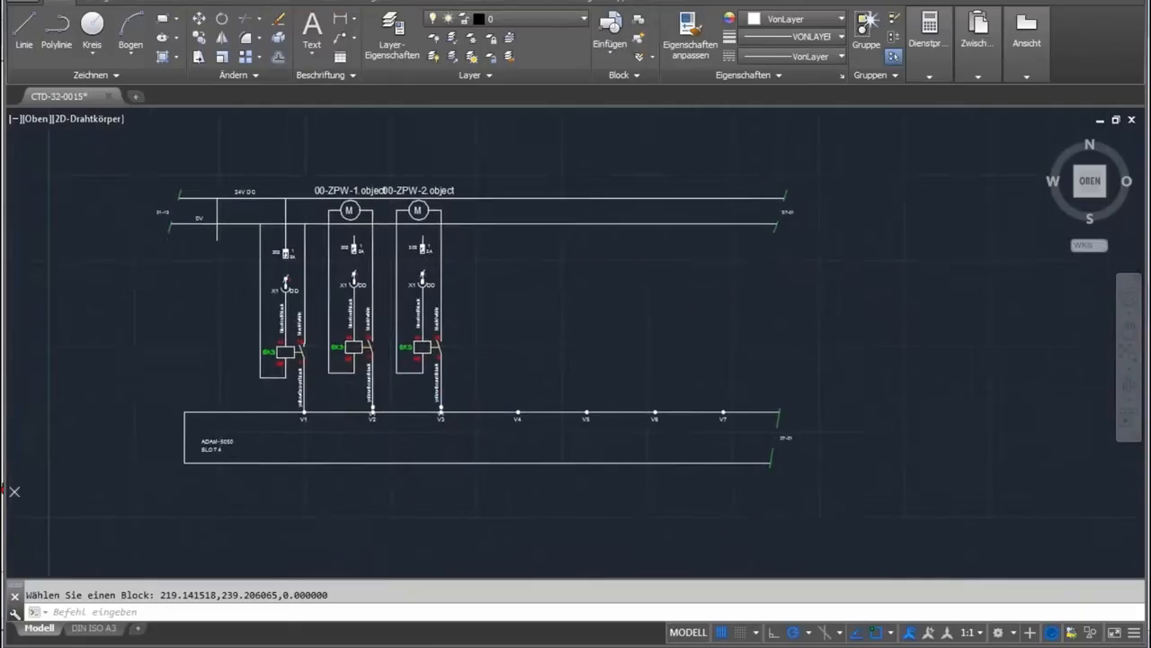
scroll(448, 229, "down", 2)
left_click(381, 148)
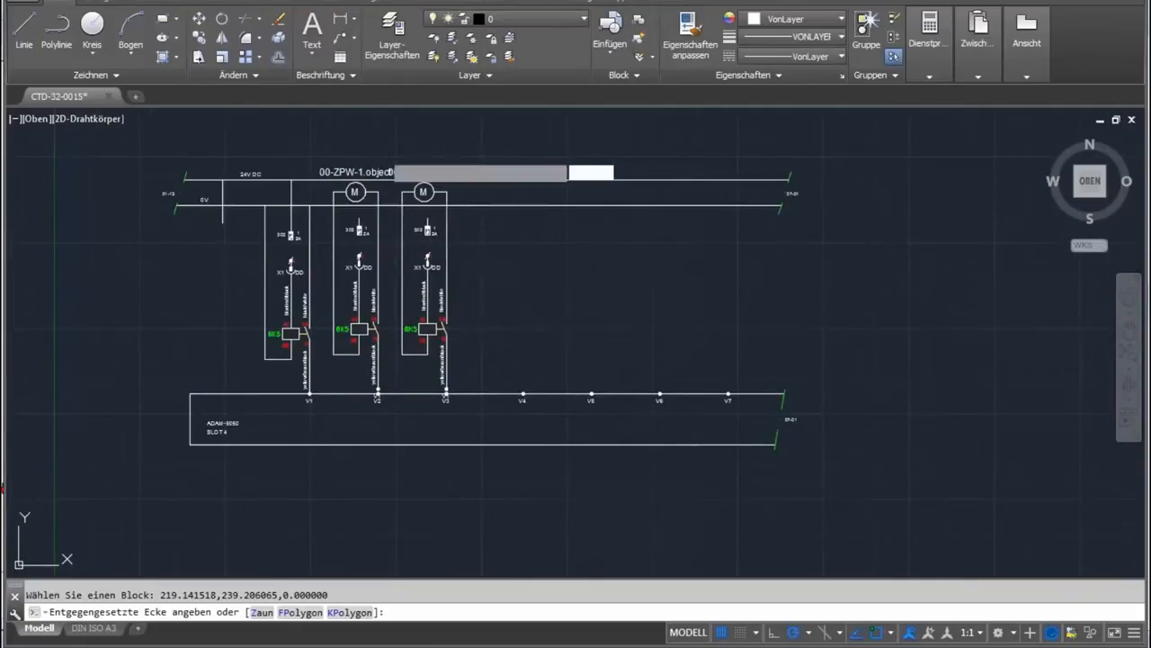
left_click(470, 444)
right_click(452, 412)
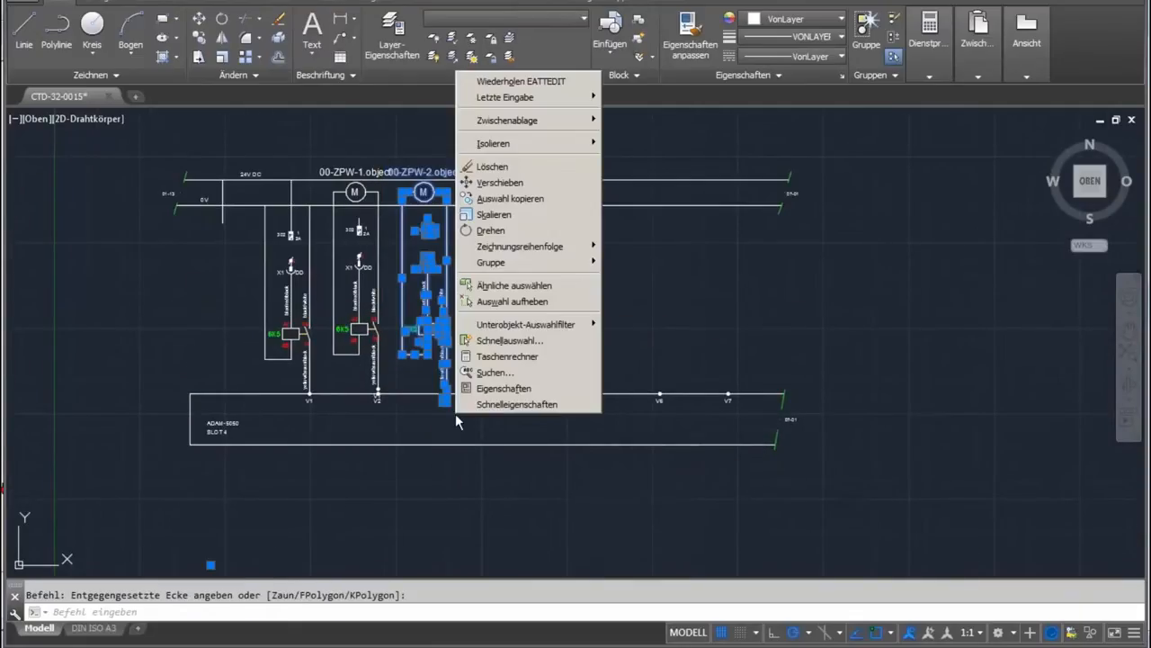
left_click(500, 181)
left_click(538, 294)
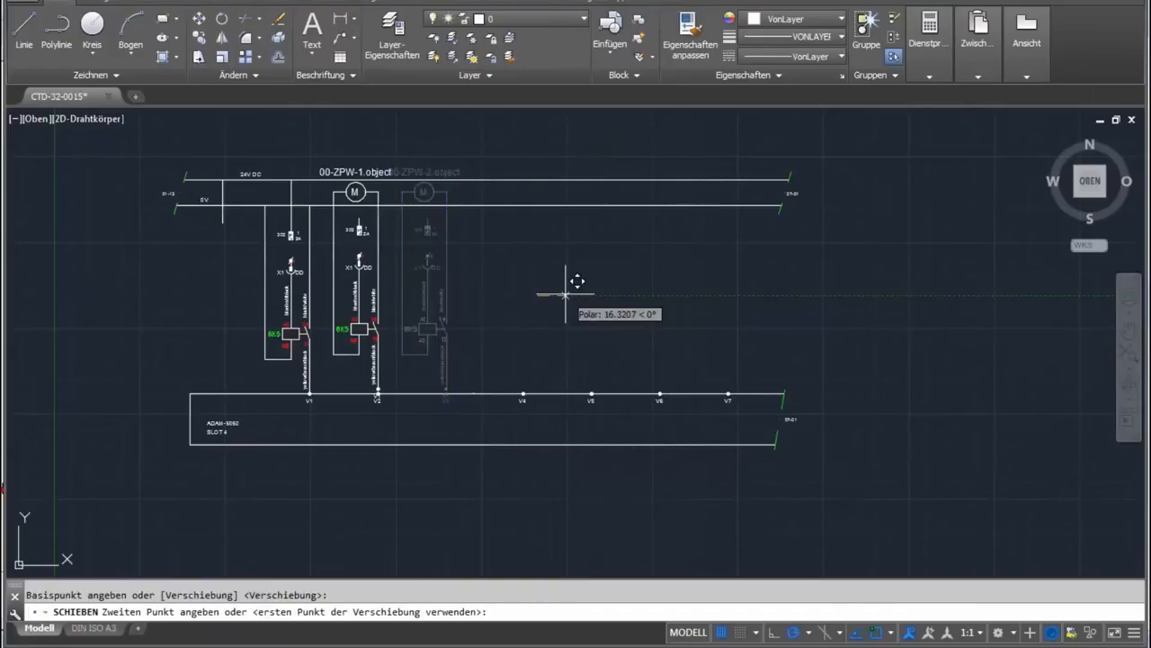
left_click(590, 294)
scroll(515, 207, "up", 2)
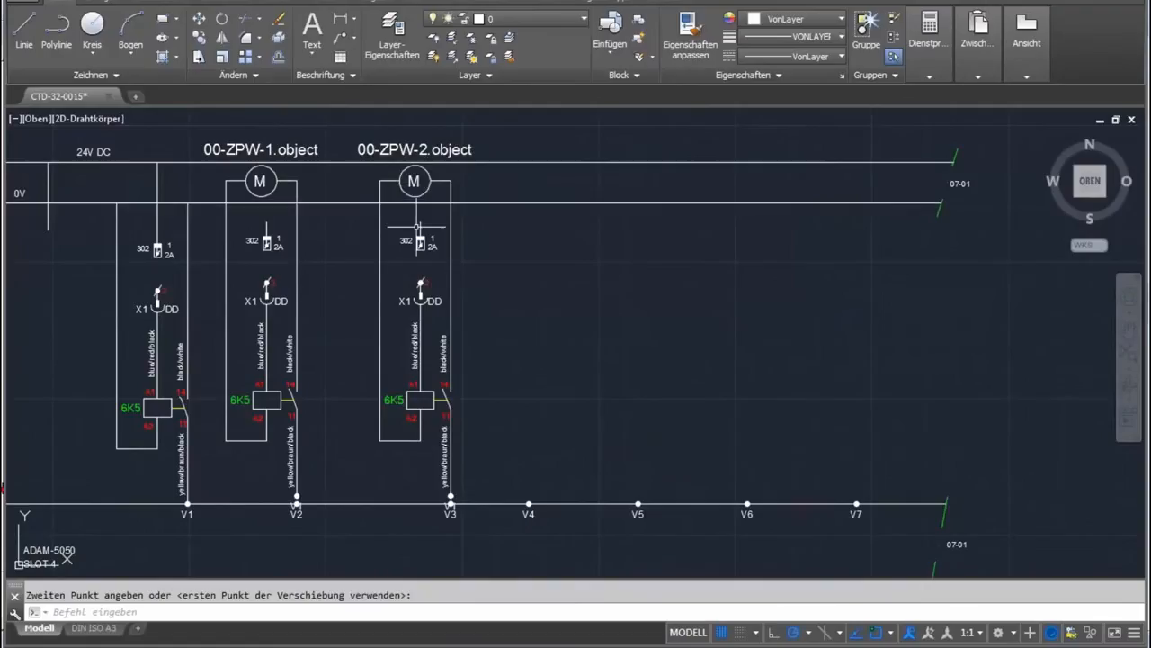
Save the CTD-32-0015 drawing and close AutoCAD to return to the document vault.
scroll(415, 241, "down", 2)
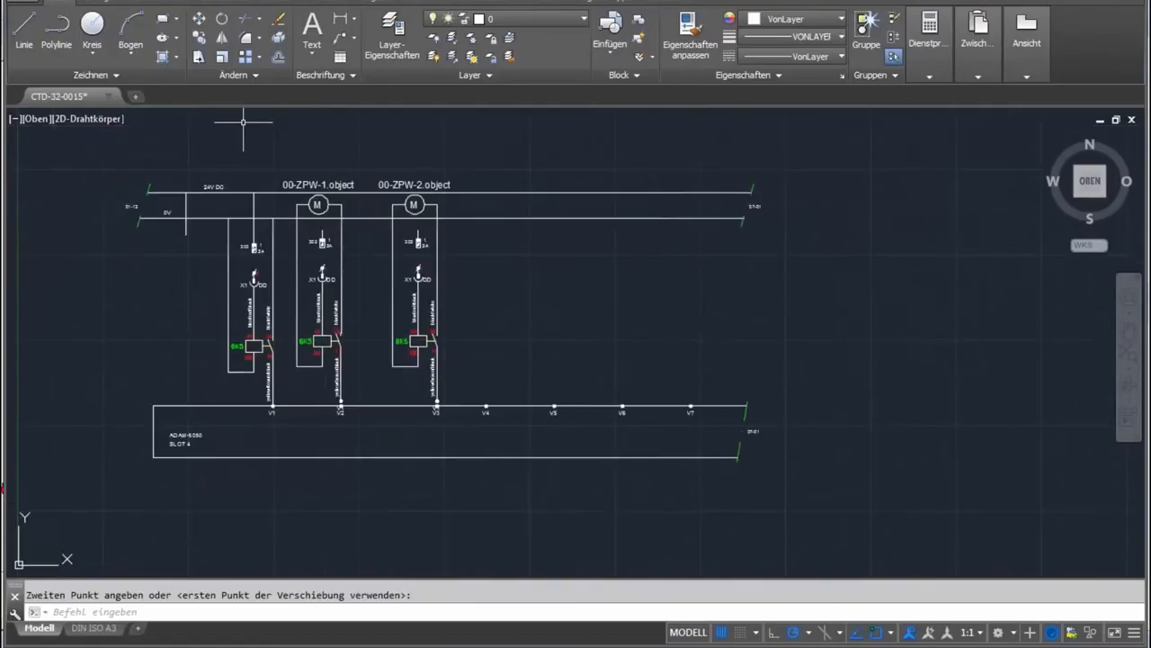
key("ctrl+s")
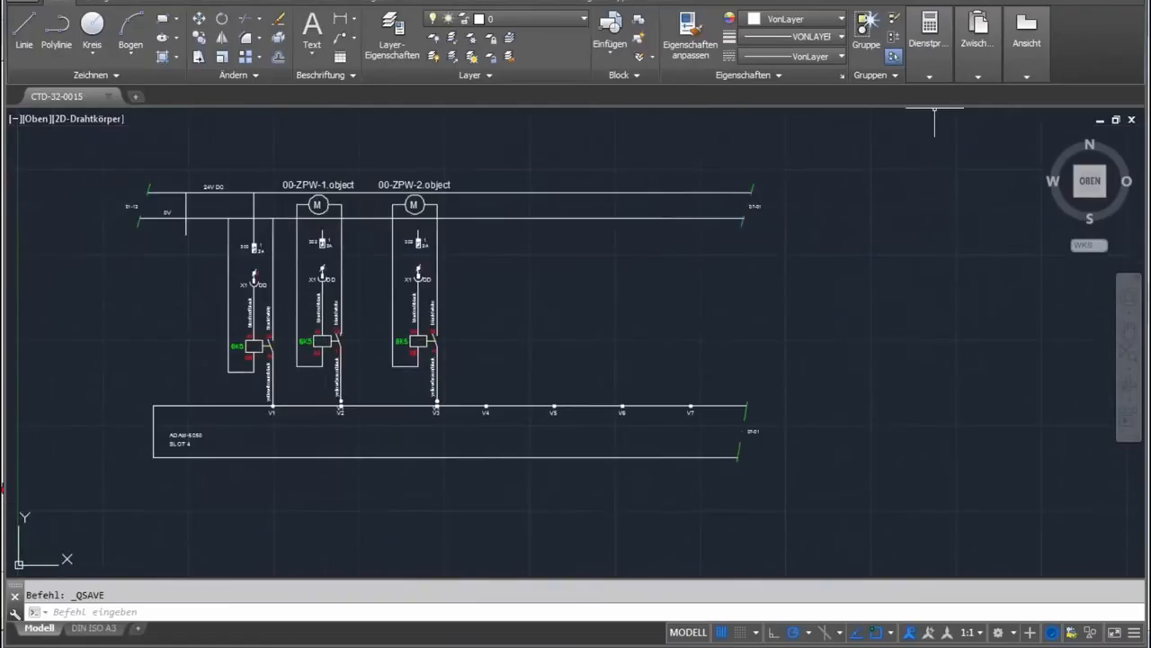
left_click(1131, 3)
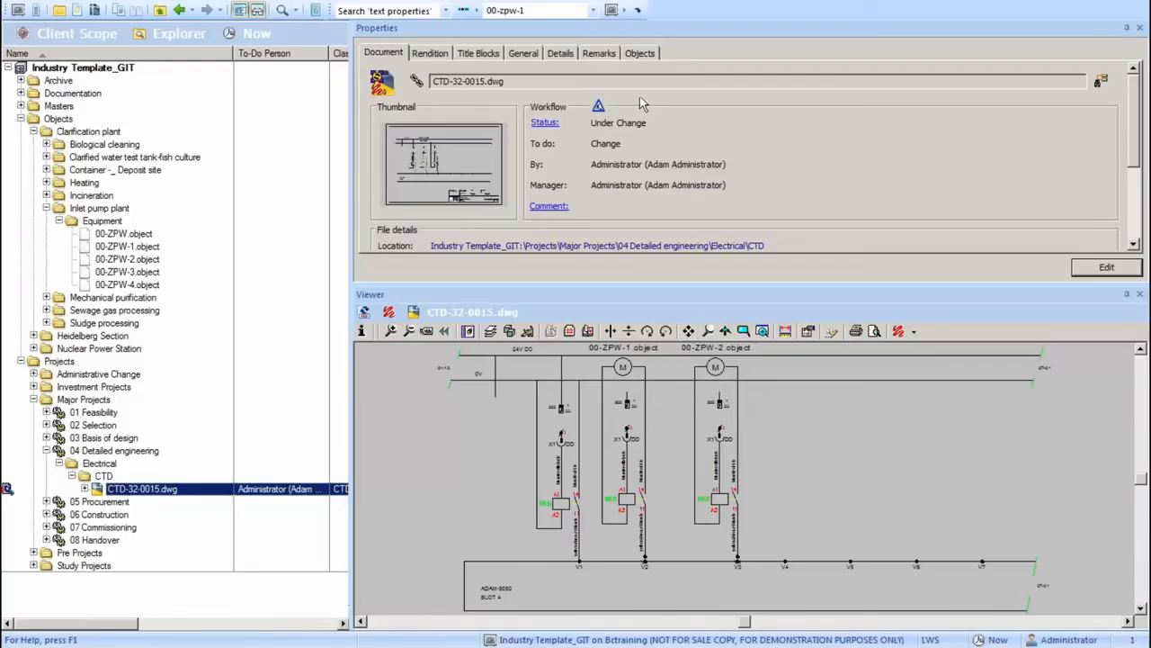
Show the drawing tags of CTD-32-0015.dwg and enlarge their window so the Object column is fully readable.
left_click(640, 54)
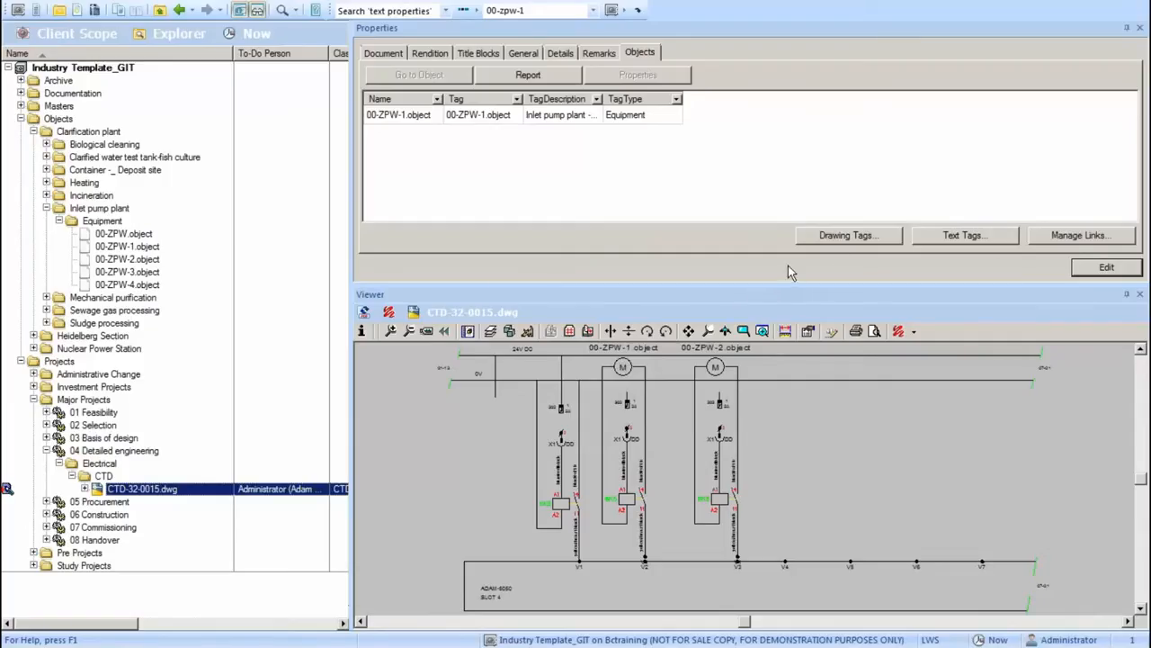
left_click(839, 242)
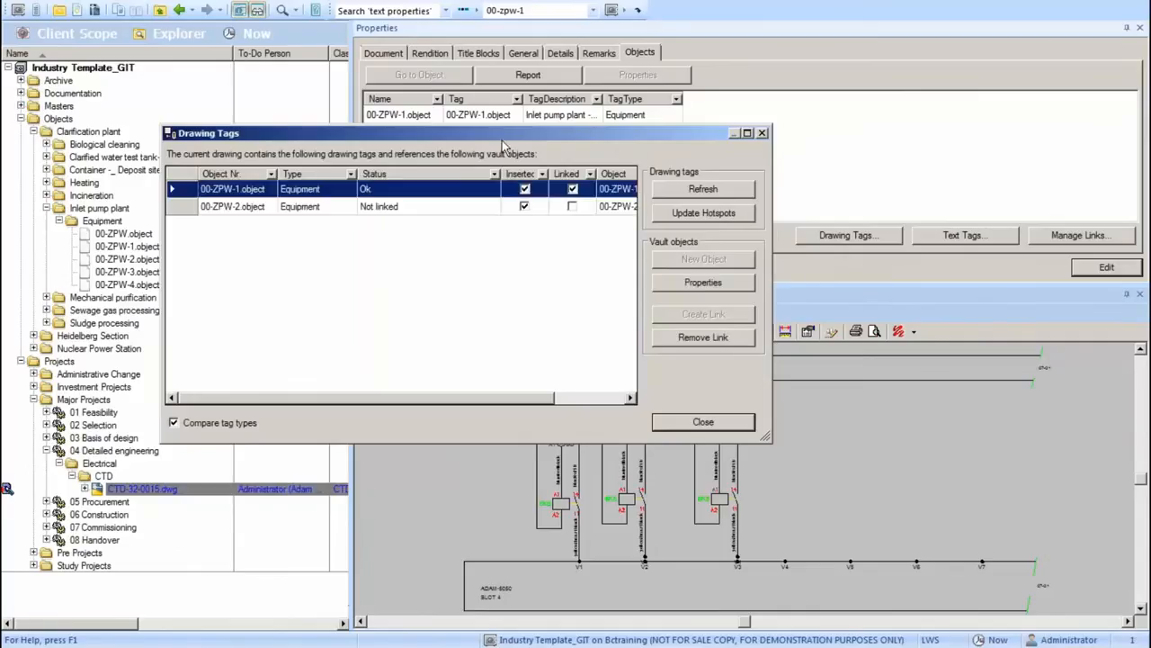
left_click_drag(504, 141, 442, 97)
mouse_move(704, 393)
left_mouse_down()
mouse_move(918, 377)
mouse_move(915, 353)
left_mouse_up()
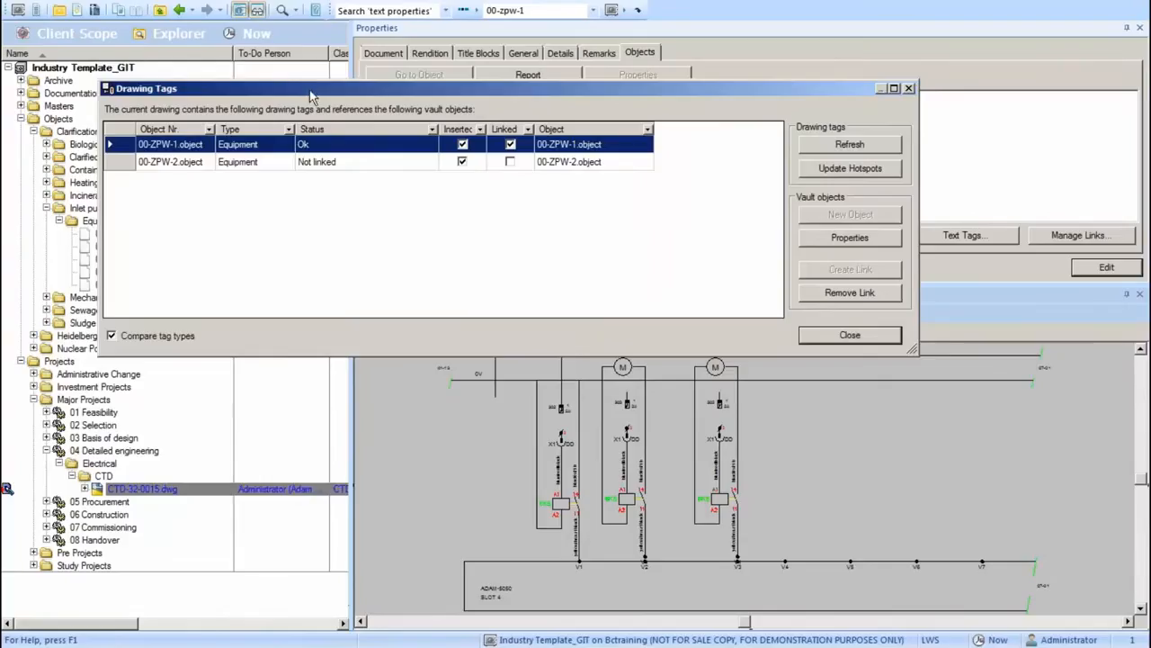
Link the unlinked 00-ZPW-2.object tag to its vault object and close the drawing tags window.
left_click_drag(310, 90, 311, 47)
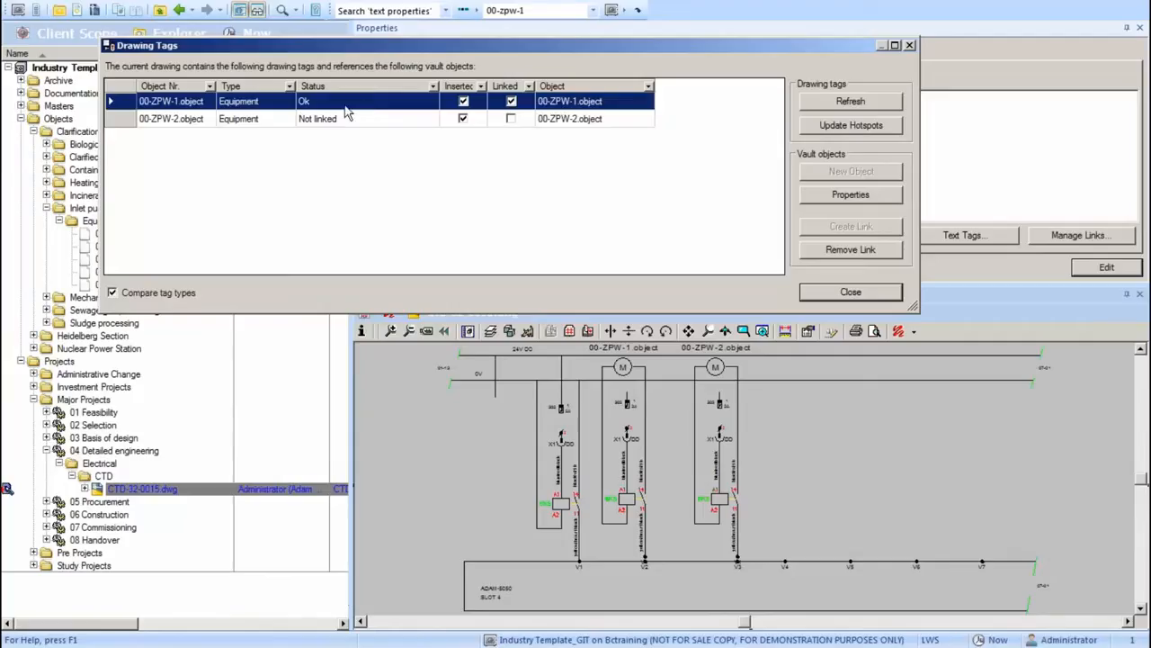
left_click(229, 126)
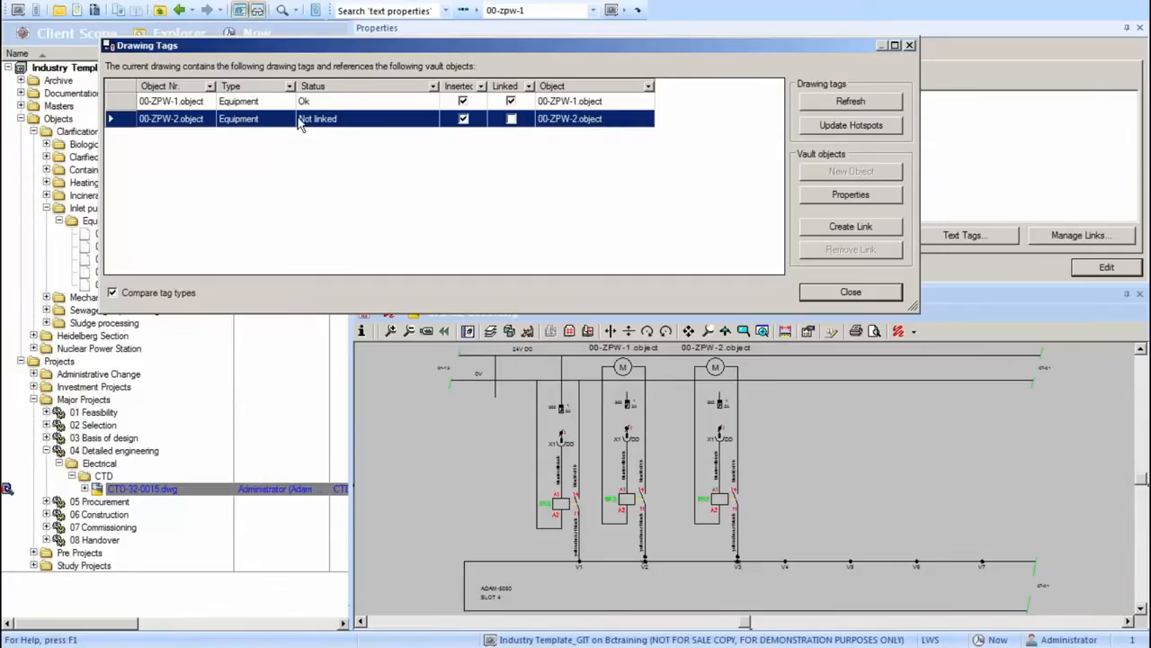
left_click(850, 228)
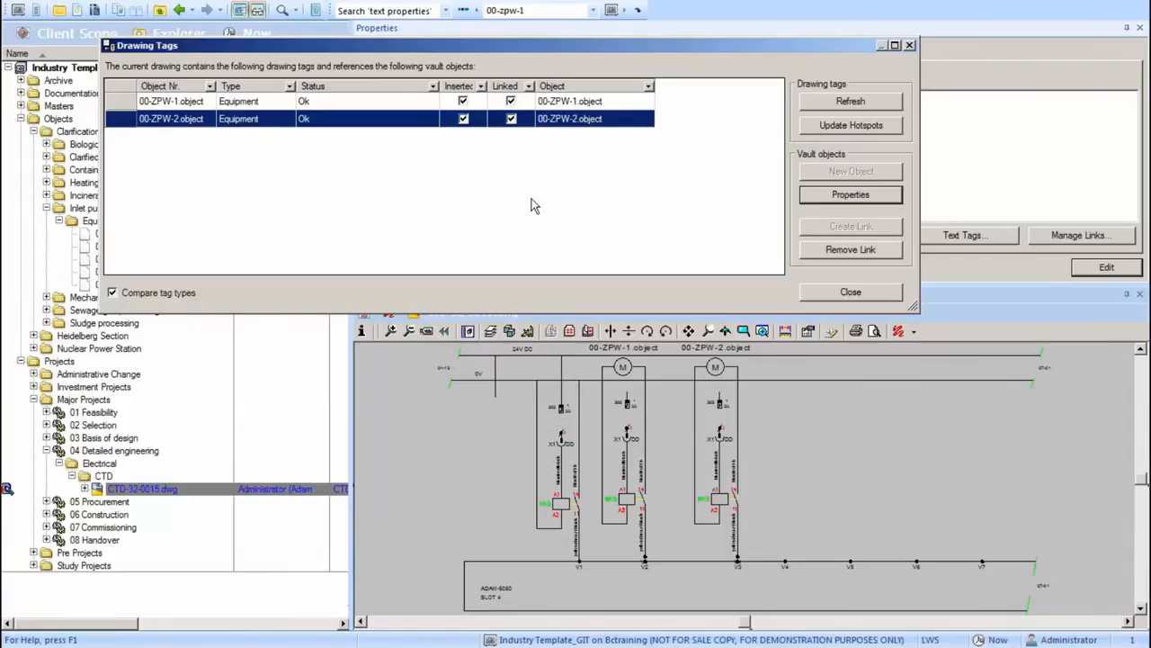
left_click(816, 290)
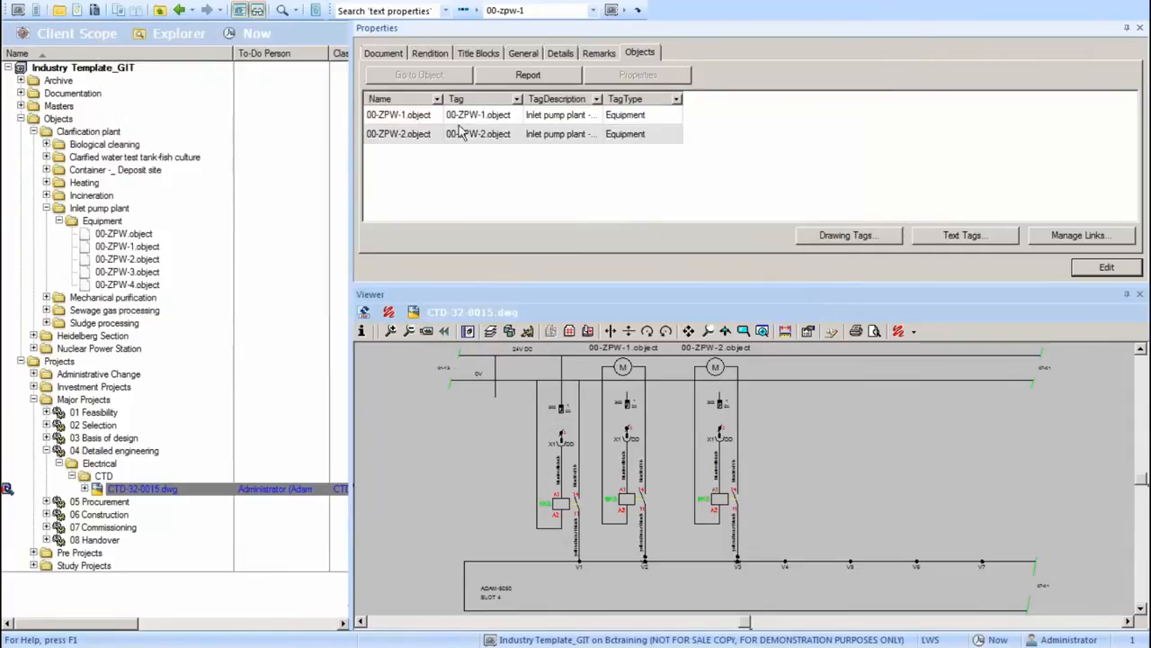
Examine the reference diagram of CTD-32-0015.dwg in an enlarged window, including its 00-ZPW-1 and 00-ZPW-2 links, and close it.
left_click(376, 56)
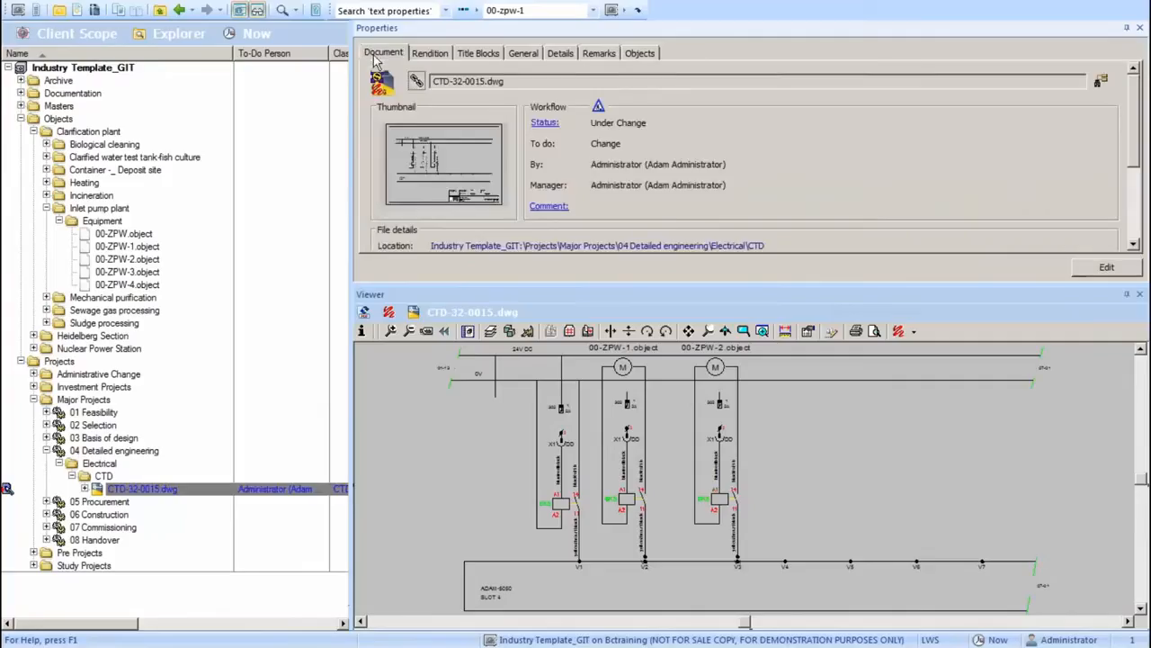
left_click(417, 81)
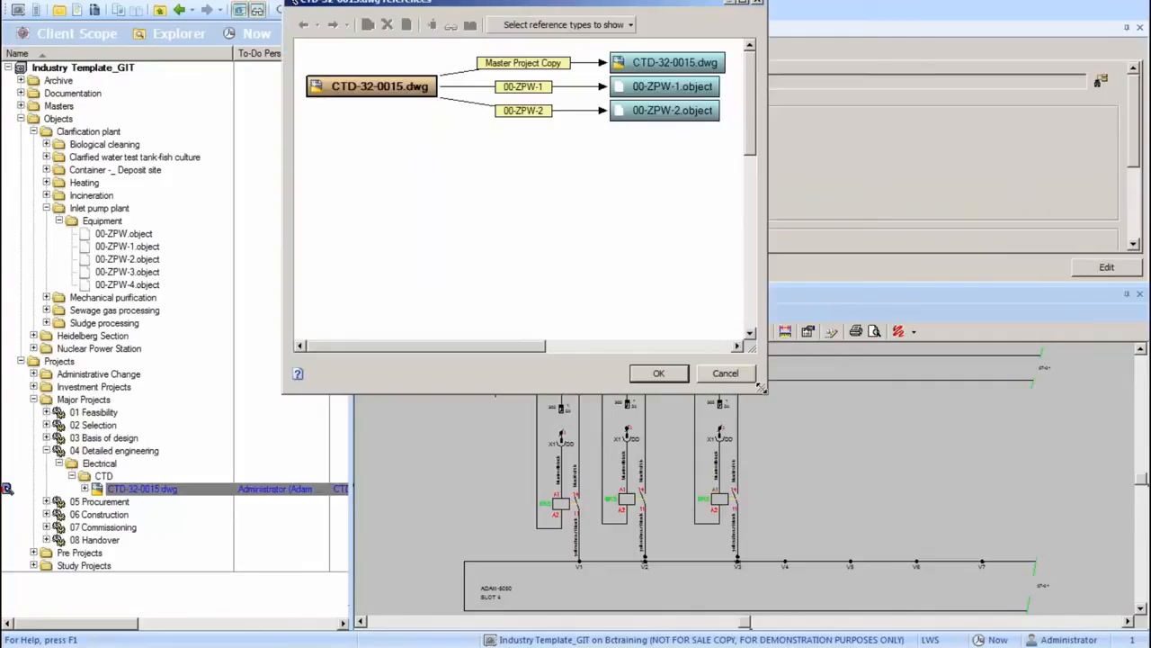
left_click_drag(762, 388, 879, 428)
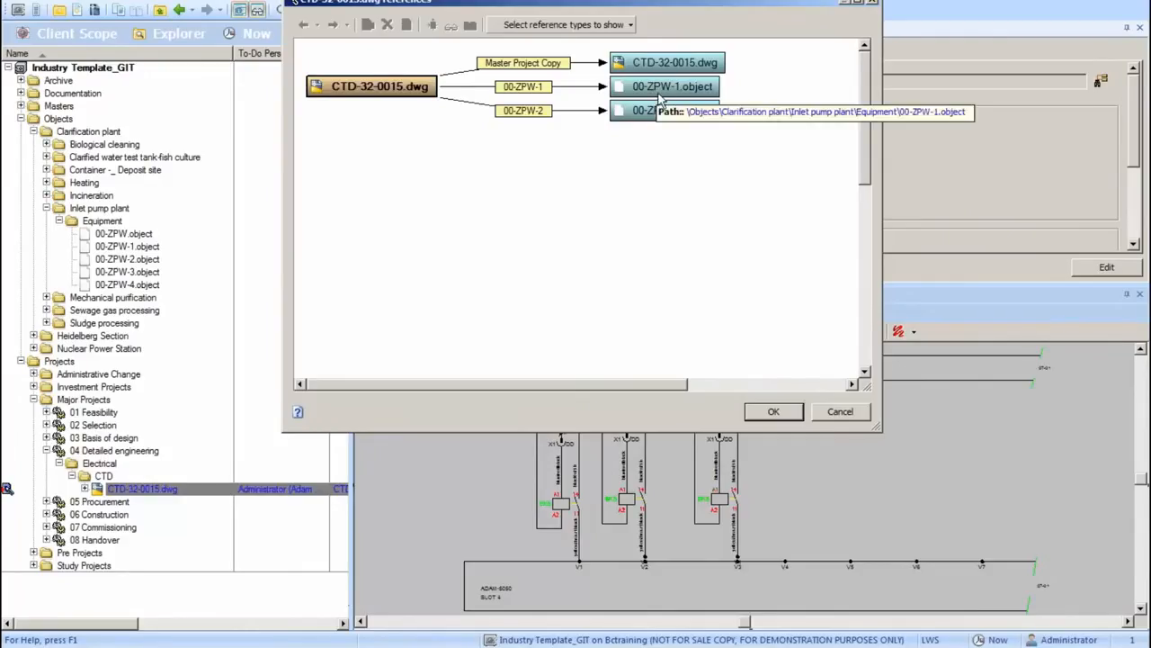
left_click(875, 4)
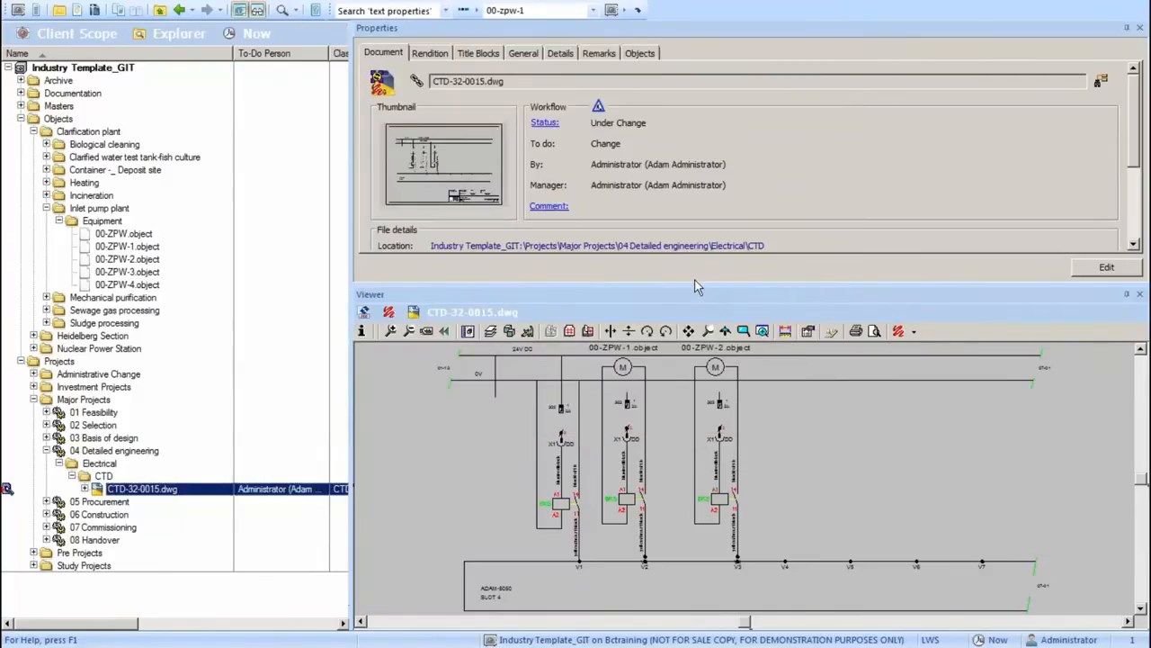
Go from the drawing's linked objects to 00-ZPW-1.object and show the documents where it is used.
left_click(648, 54)
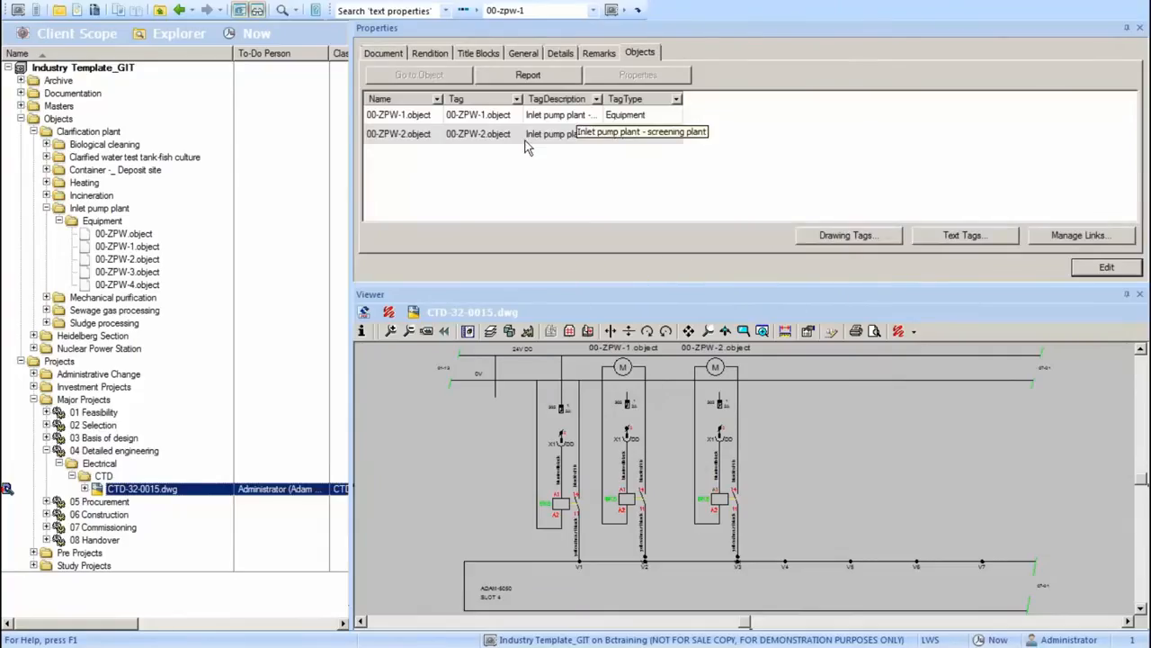
double_click(503, 117)
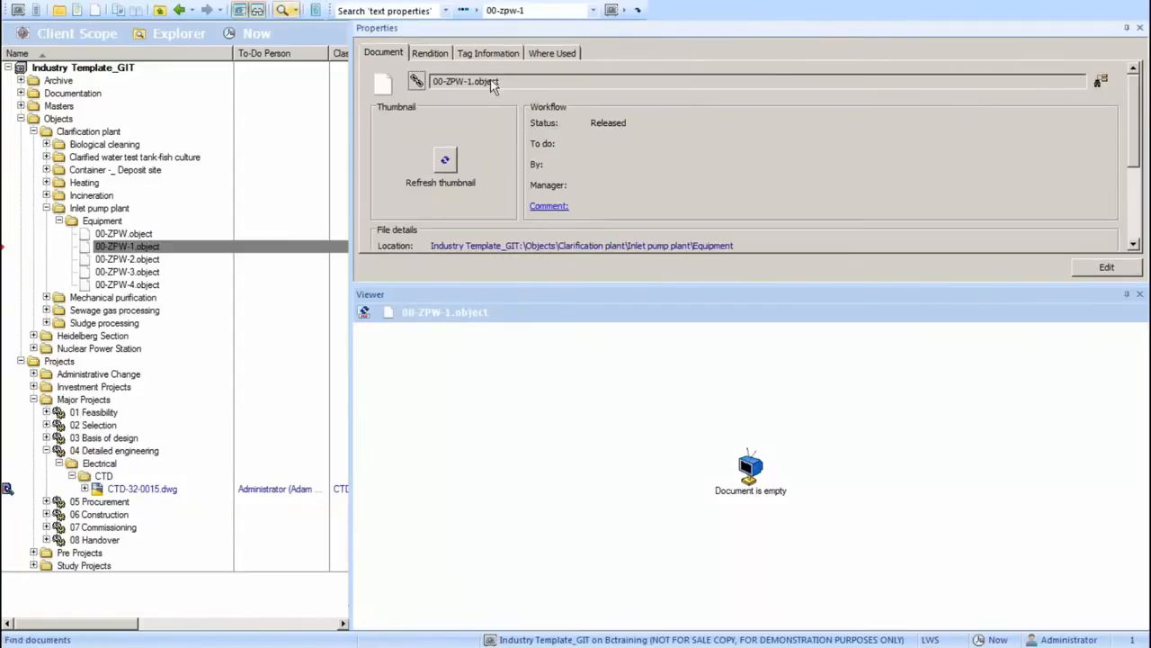
left_click(563, 54)
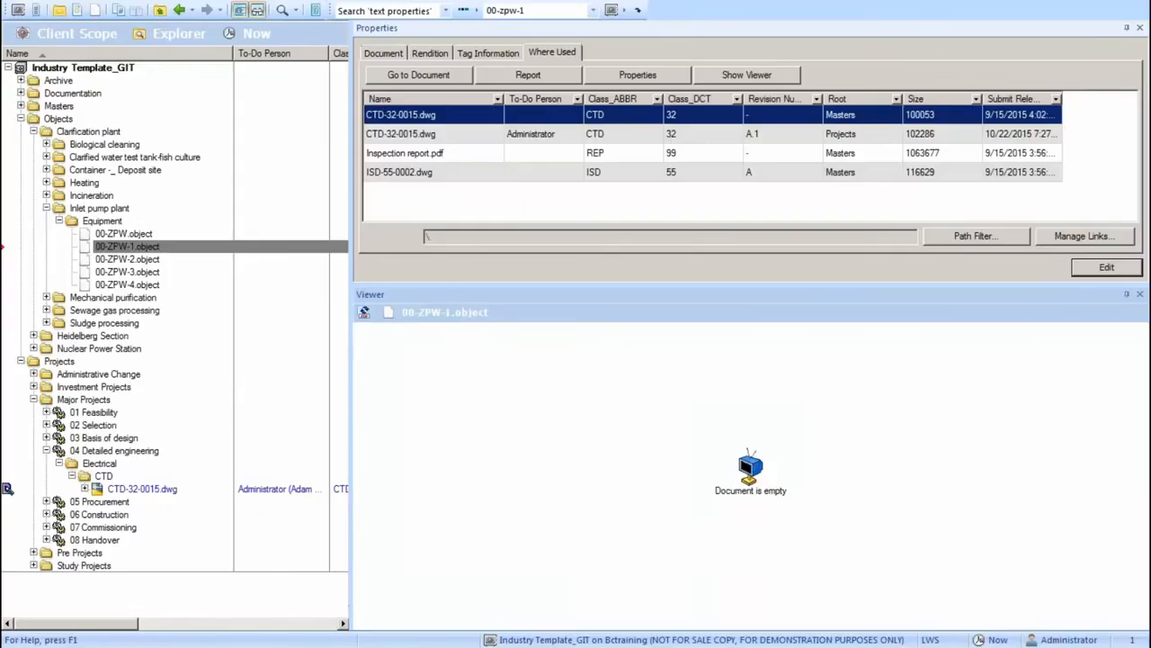
Return to CTD-32-0015.dwg in the Electrical CTD project folder and bring up its document workflow commands.
left_click(192, 490)
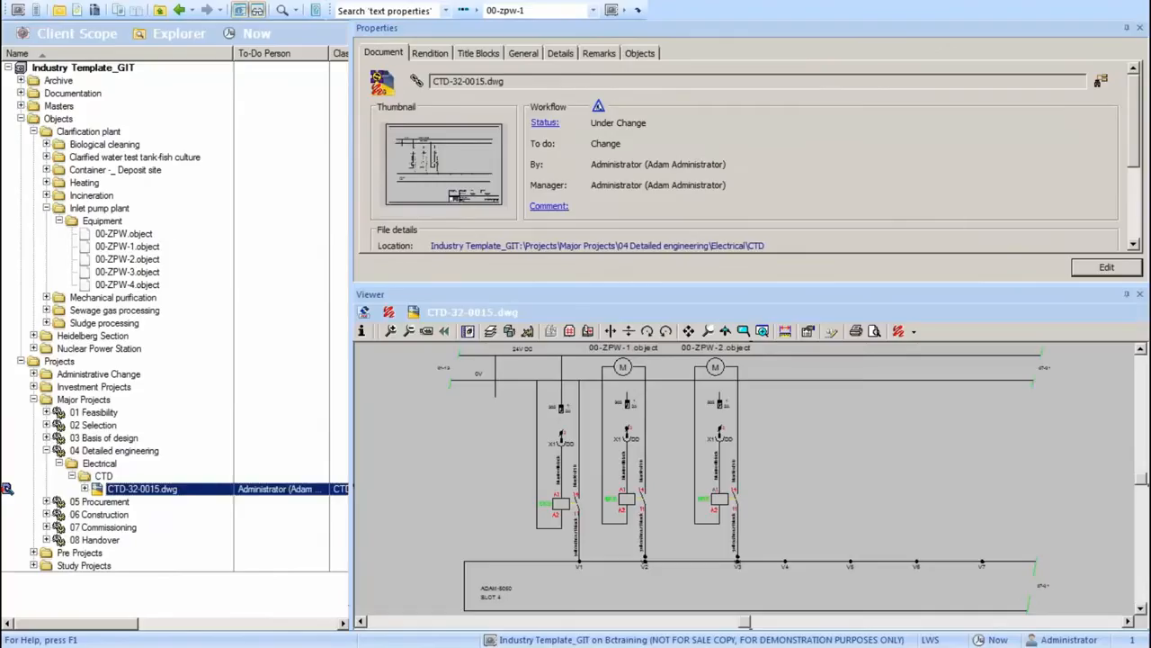
right_click(193, 490)
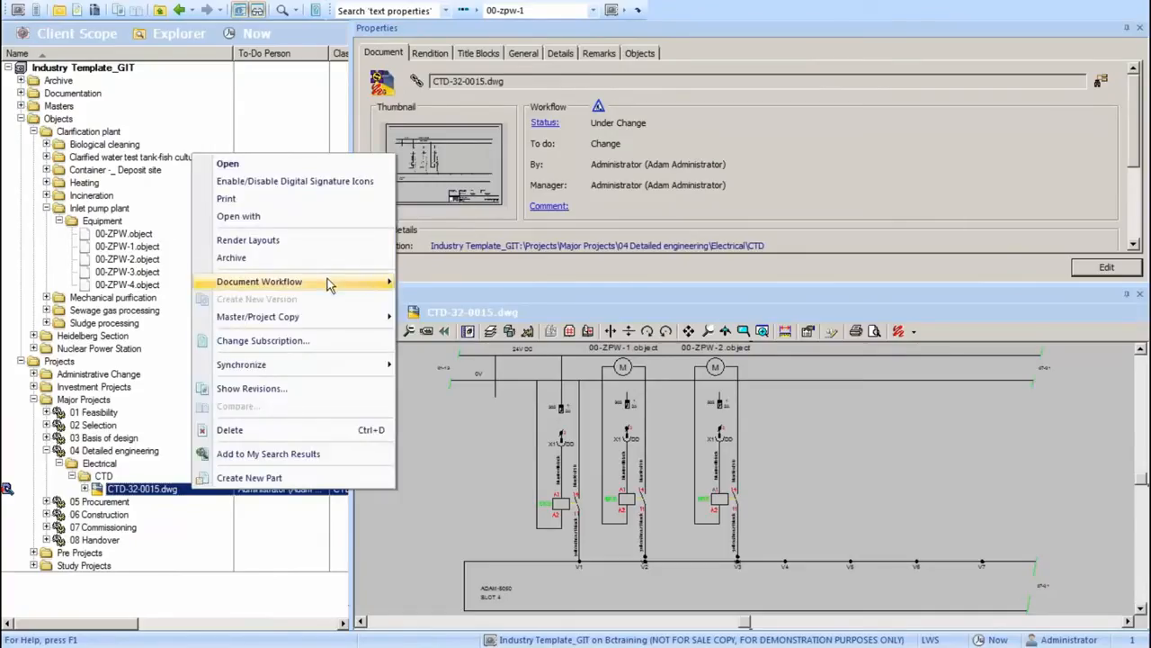
mouse_move(330, 283)
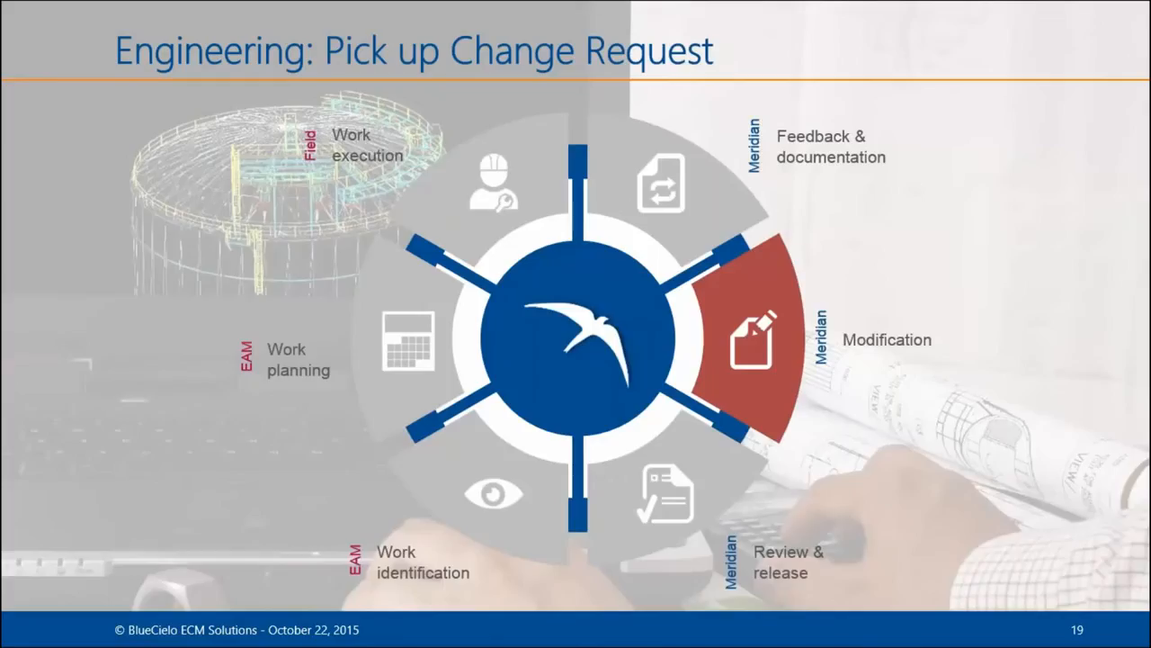
key("Right")
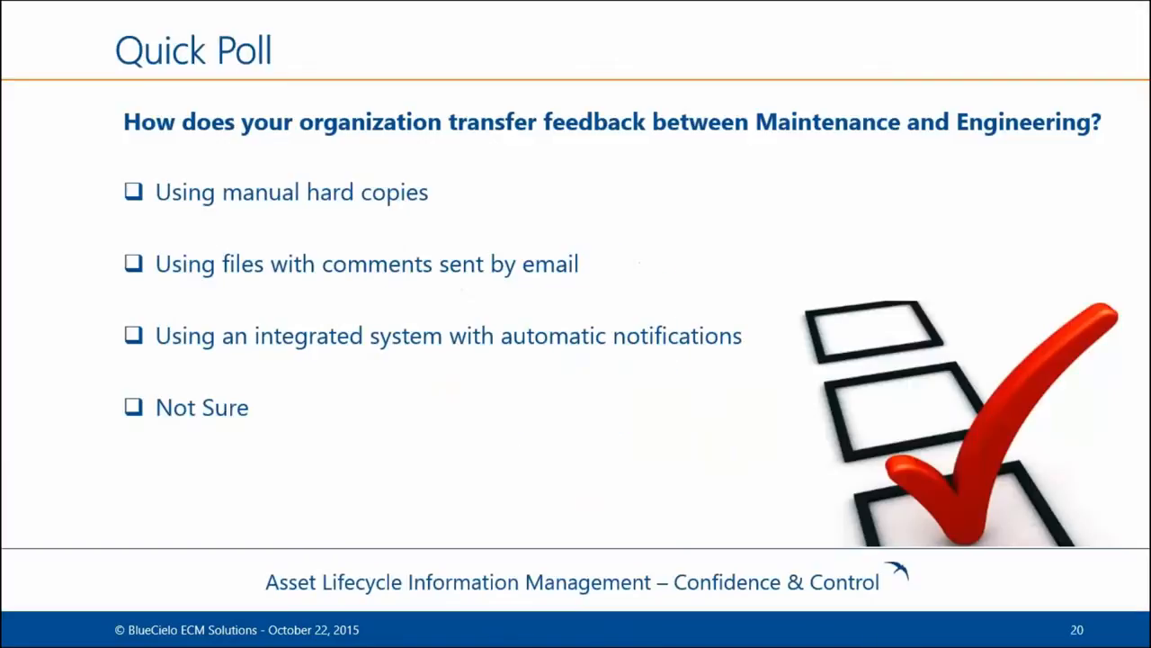